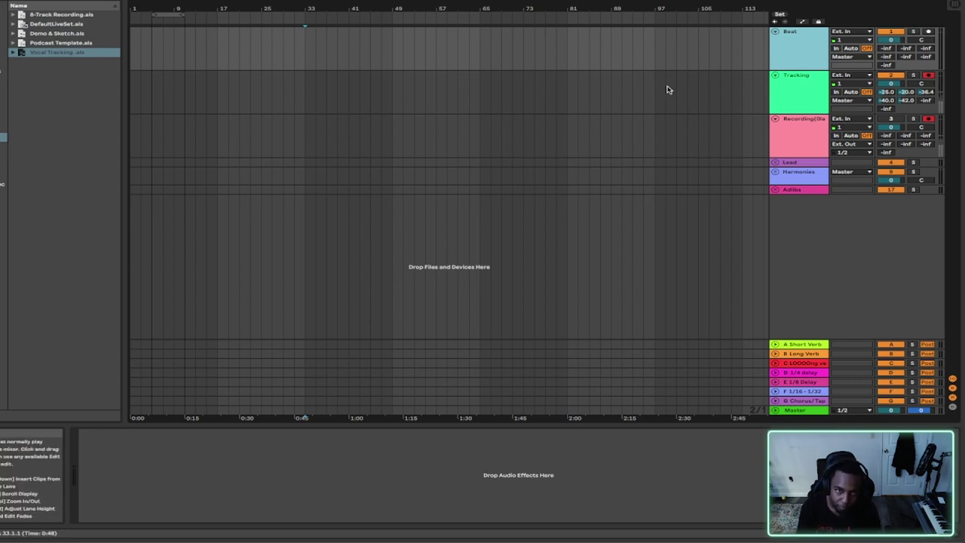
# Show the Tracking track's VOX chain (Gate, Pro-DS, SSL Channel, compressor, PuigTec EQP1A) after checking Recording's empty chain
pyautogui.click(799, 100)
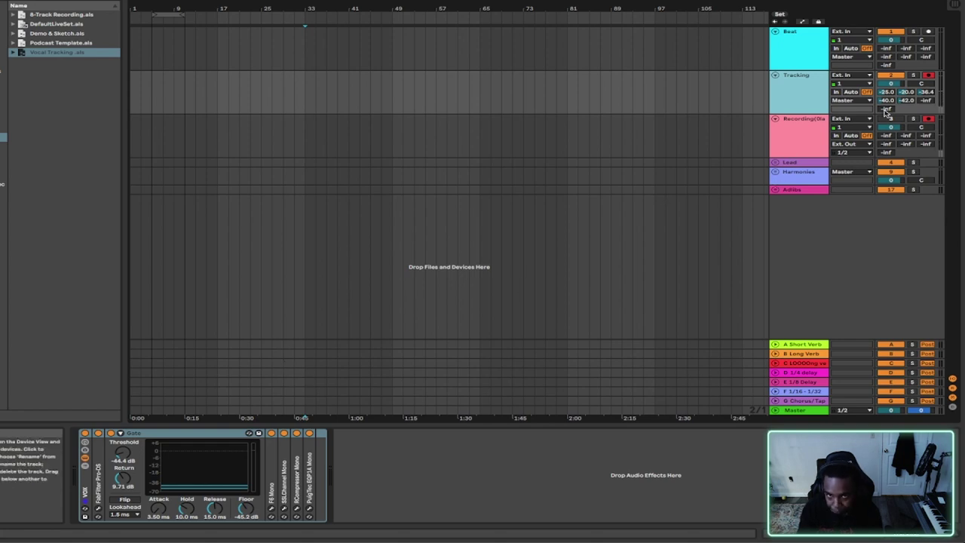
pyautogui.click(813, 140)
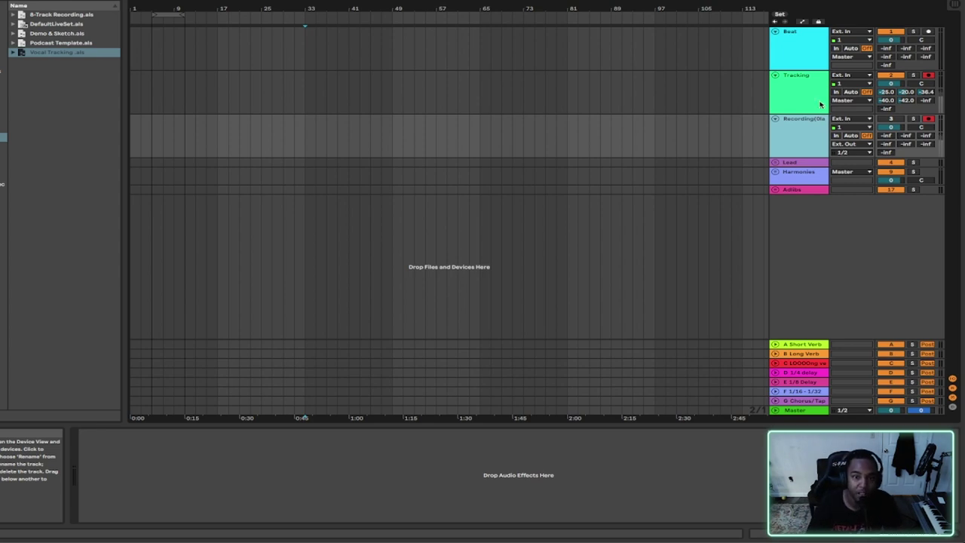
pyautogui.click(820, 104)
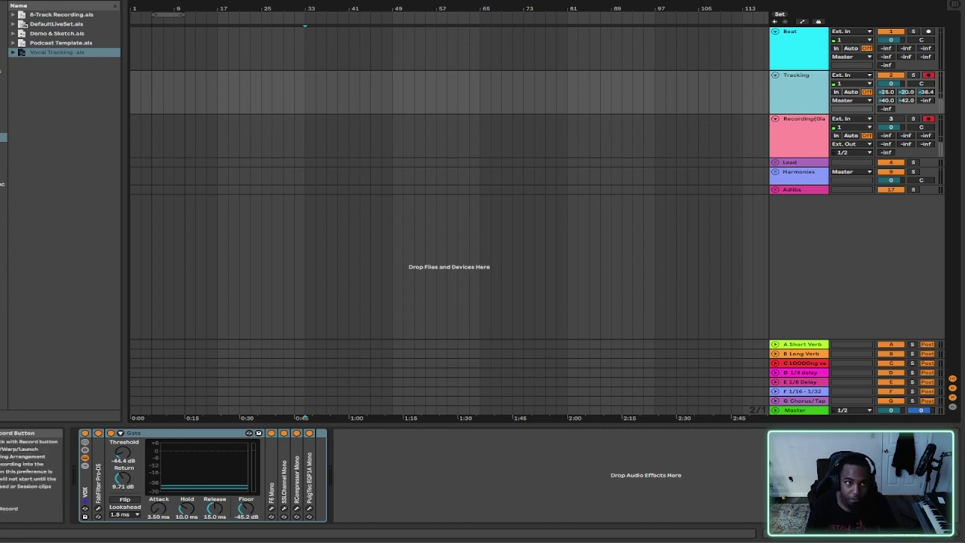
# Record vocal takes on both armed tracks across bars 33–41, fitting the lanes to the view
pyautogui.press('F9')
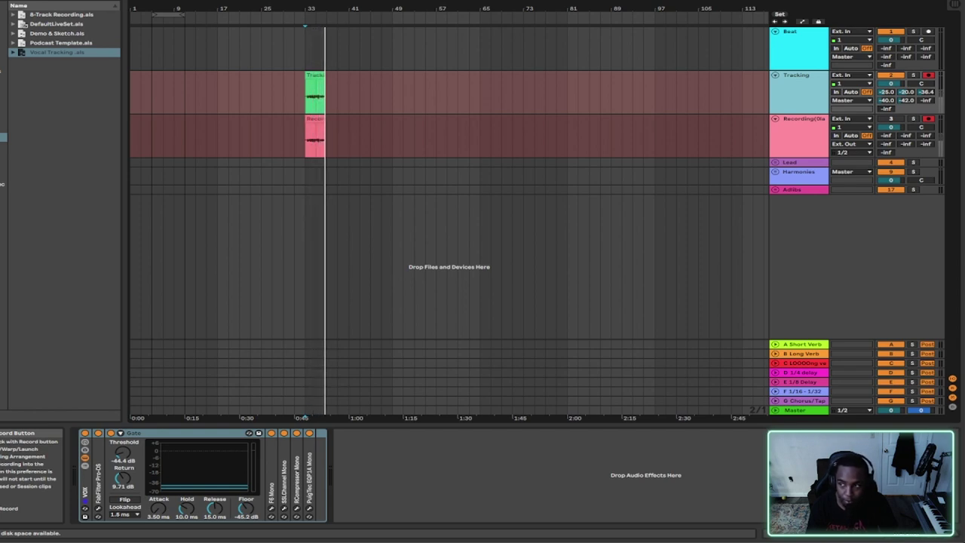
pyautogui.press('z')
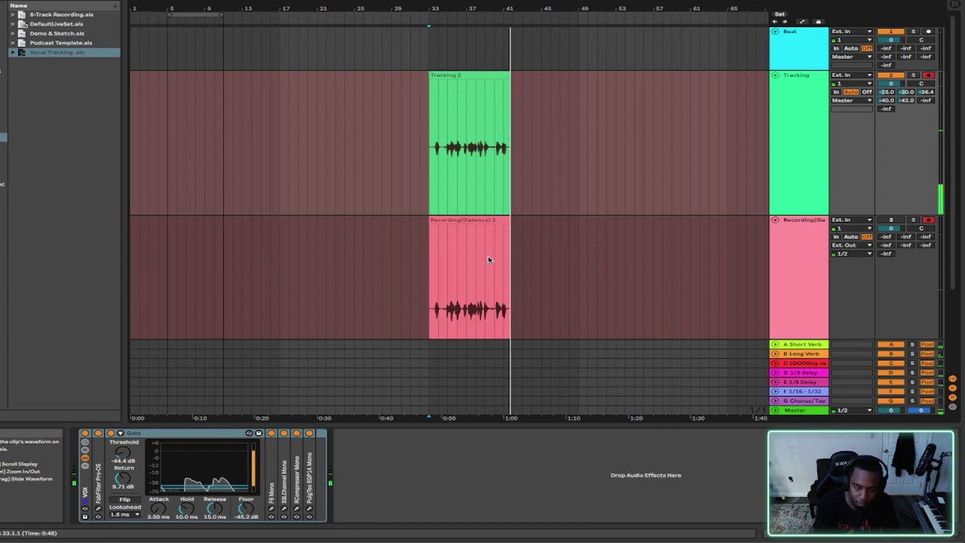
pyautogui.press('space')
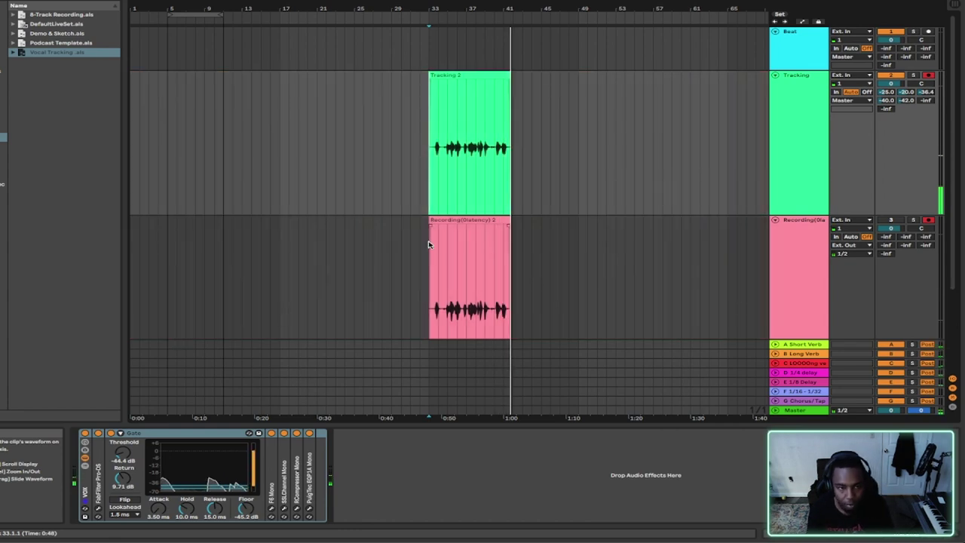
pyautogui.scroll(2, 428, 244)
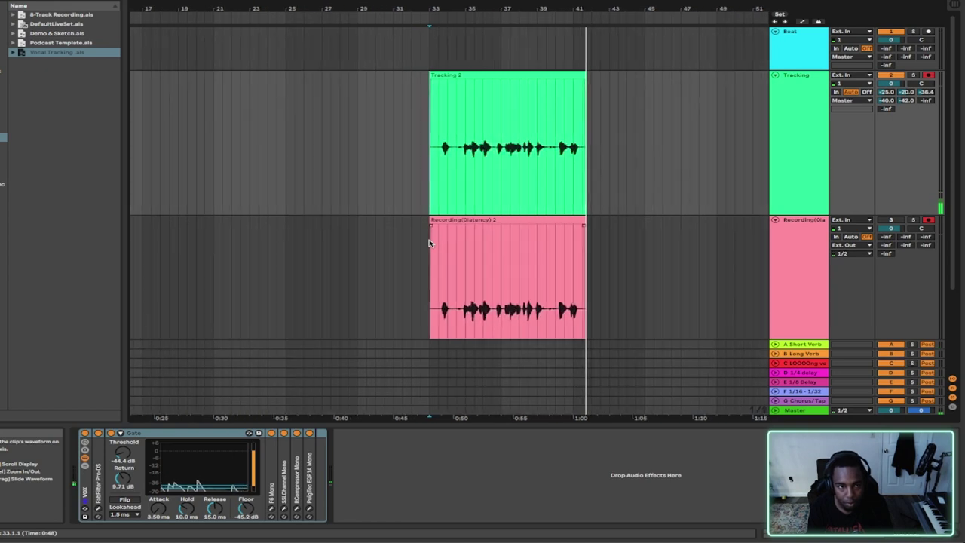
pyautogui.scroll(6, 429, 243)
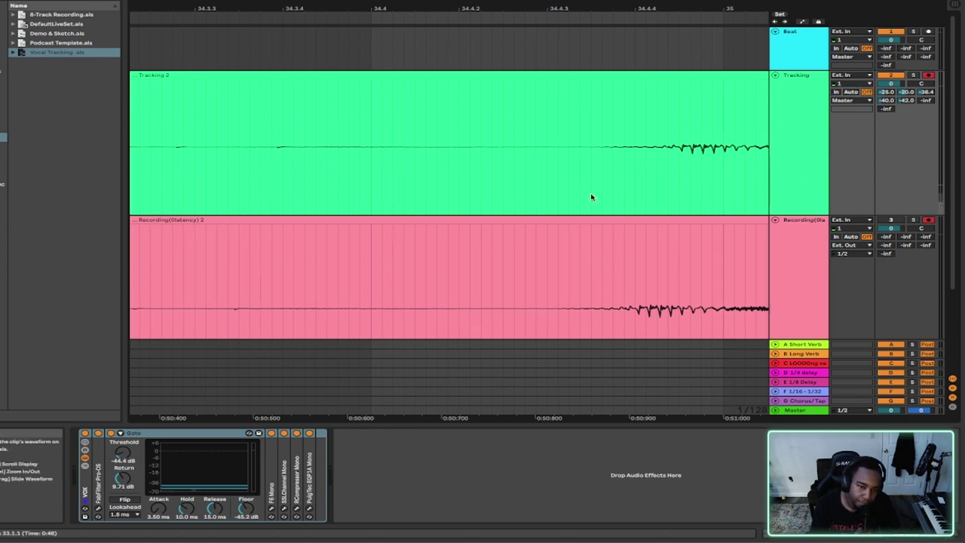
pyautogui.hscroll(-1, 678, 226)
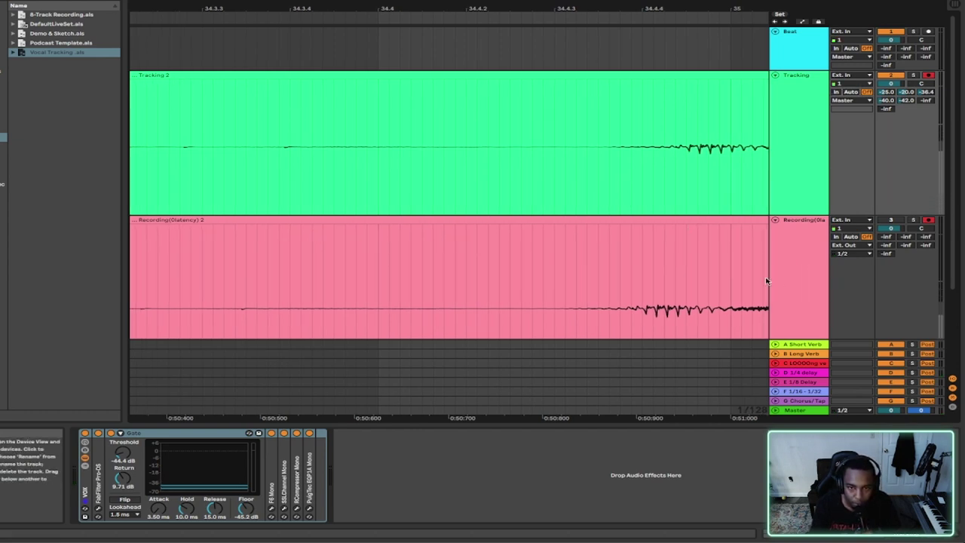
pyautogui.hscroll(4, 669, 278)
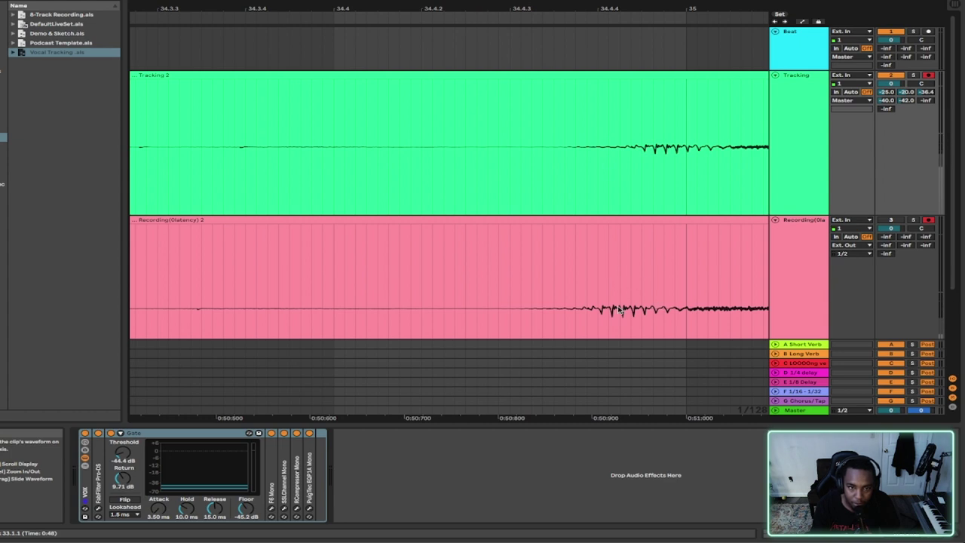
pyautogui.moveTo(619, 309); pyautogui.dragTo(523, 157)
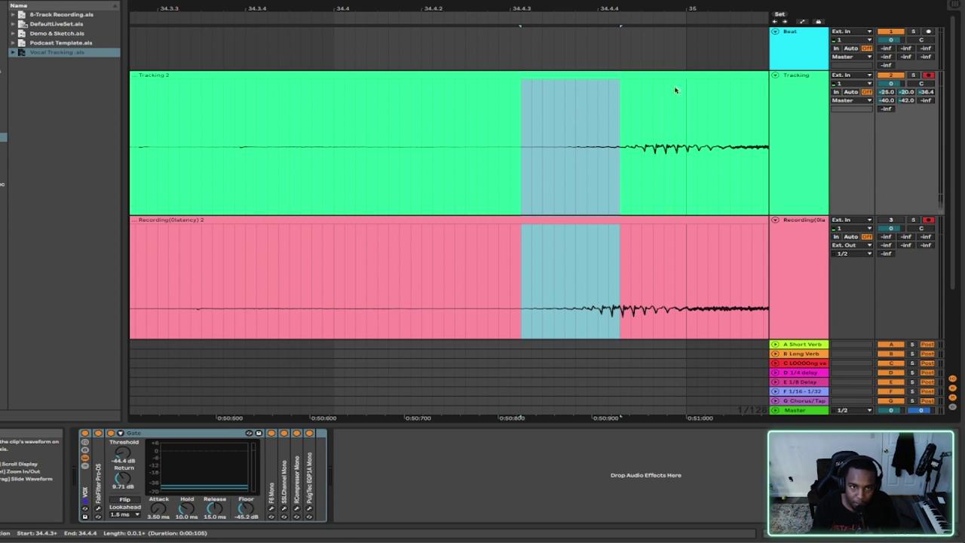
pyautogui.moveTo(623, 164); pyautogui.dragTo(720, 165)
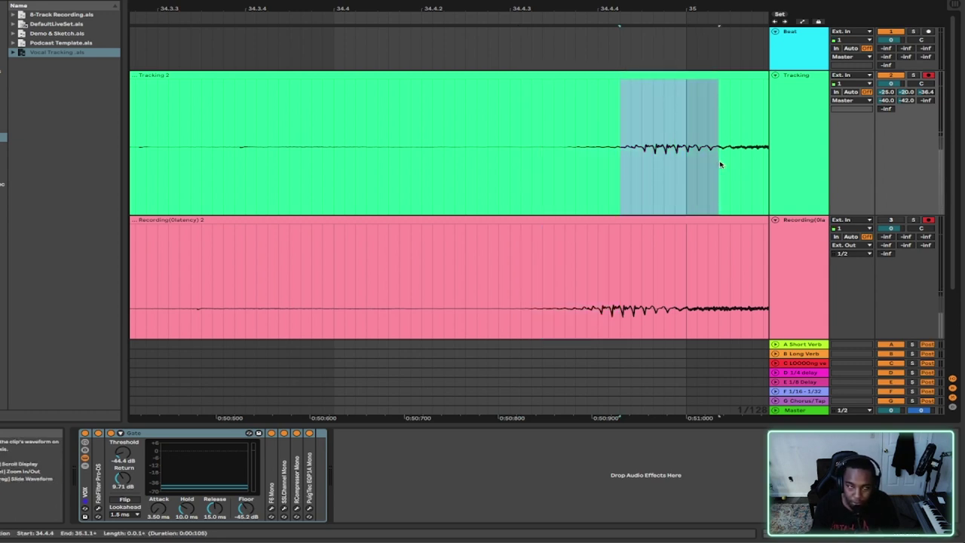
pyautogui.press('-')
pyautogui.press('-')
pyautogui.press('-')
pyautogui.press('-')
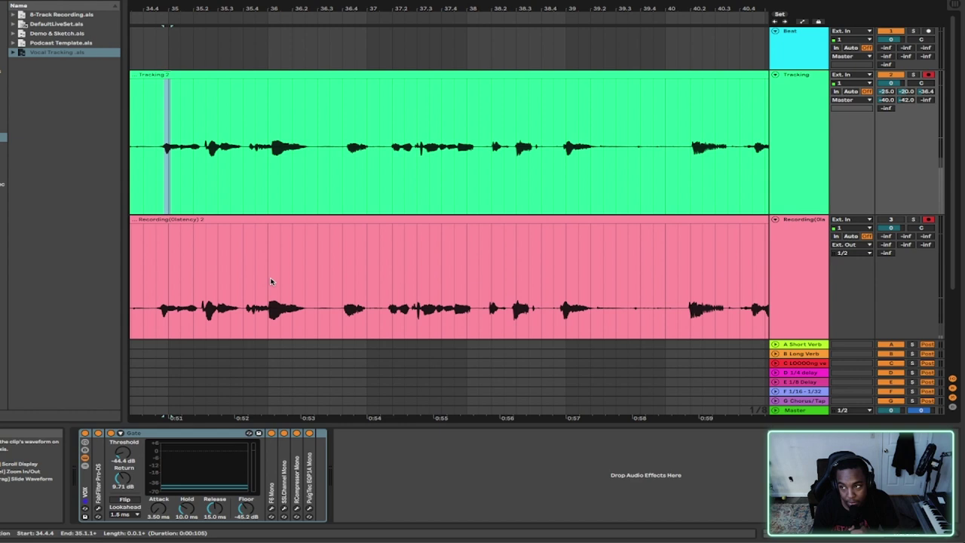
pyautogui.hscroll(-10, 271, 282)
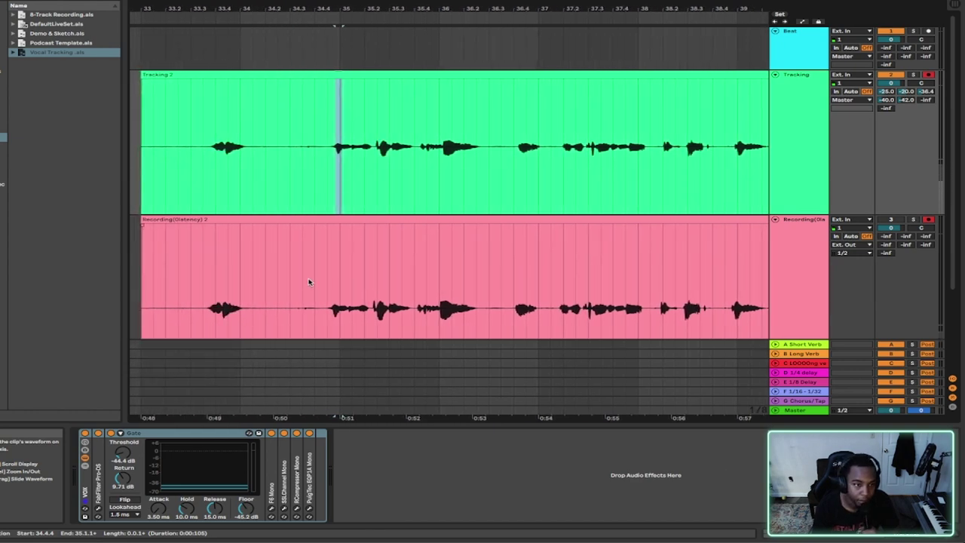
pyautogui.hscroll(3, 309, 281)
pyautogui.scroll(-1, 309, 281)
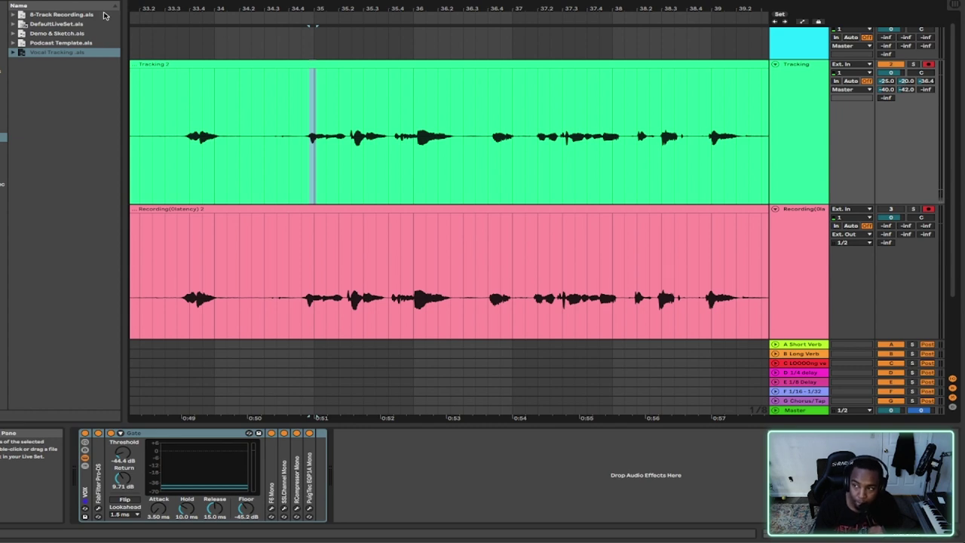
# Zoom out over the takes and open Audio preferences showing the 256-sample buffer and 11.6 ms latency
pyautogui.click(467, 34)
pyautogui.moveTo(462, 30); pyautogui.dragTo(689, 0)
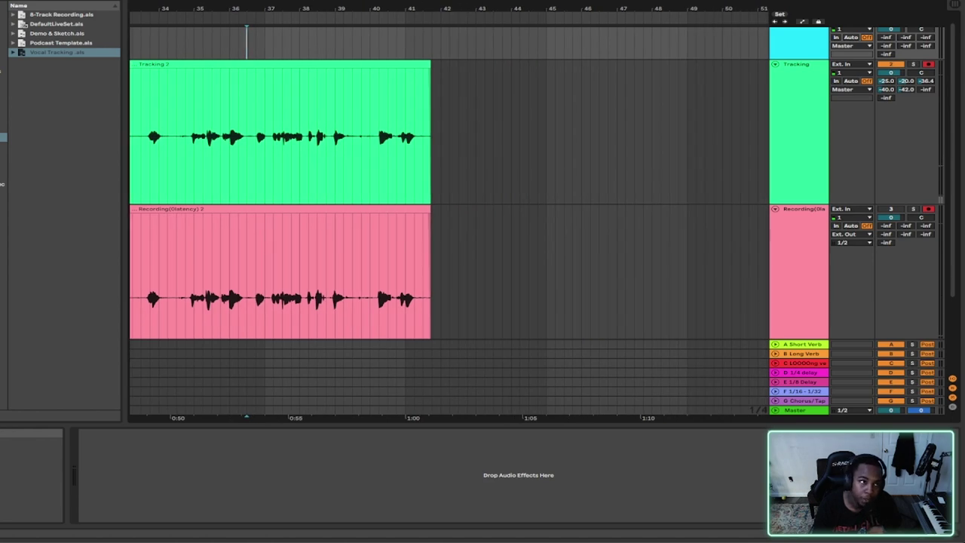
pyautogui.click(18, 0)
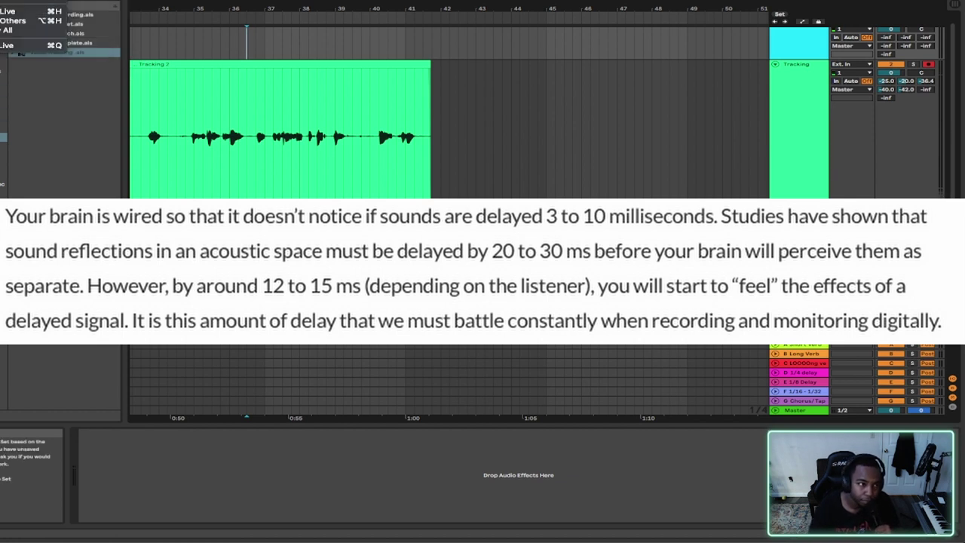
pyautogui.press('Escape')
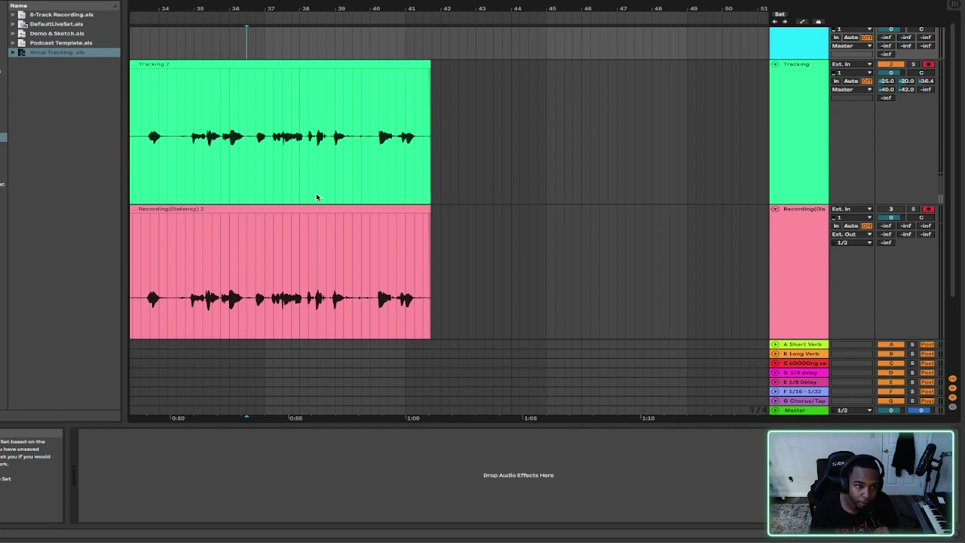
pyautogui.press('super+comma')
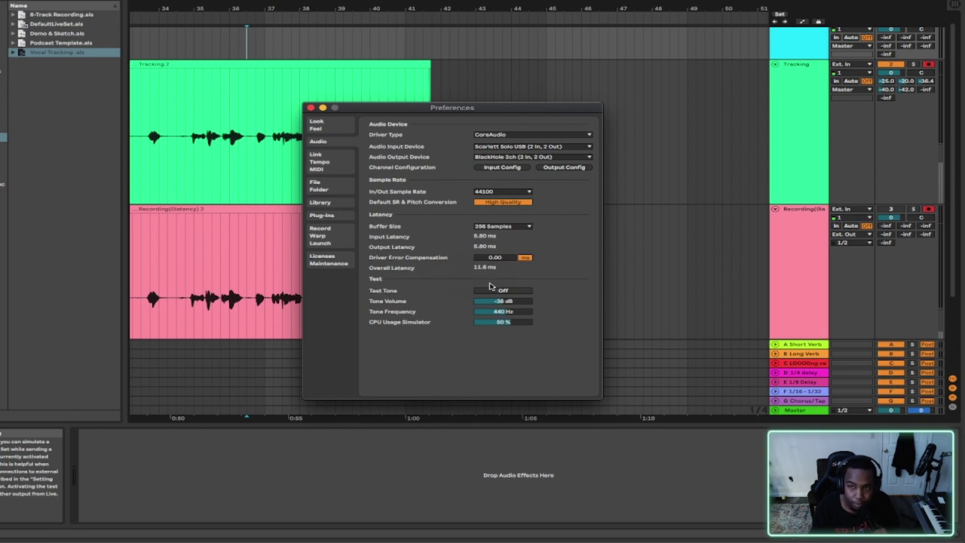
# Close the Preferences window to return to the Tracking and Recording(Distancy) takes
pyautogui.click(309, 107)
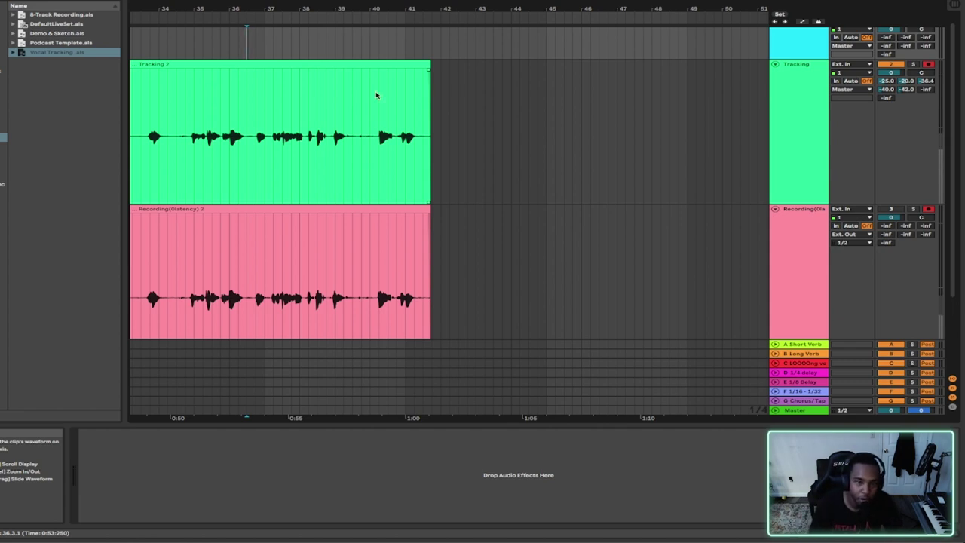
# Shrink the Recording track, unfold Lead, and move the bar 36.3–37.3 slice onto a Lead track
pyautogui.scroll(-5, 571, 159)
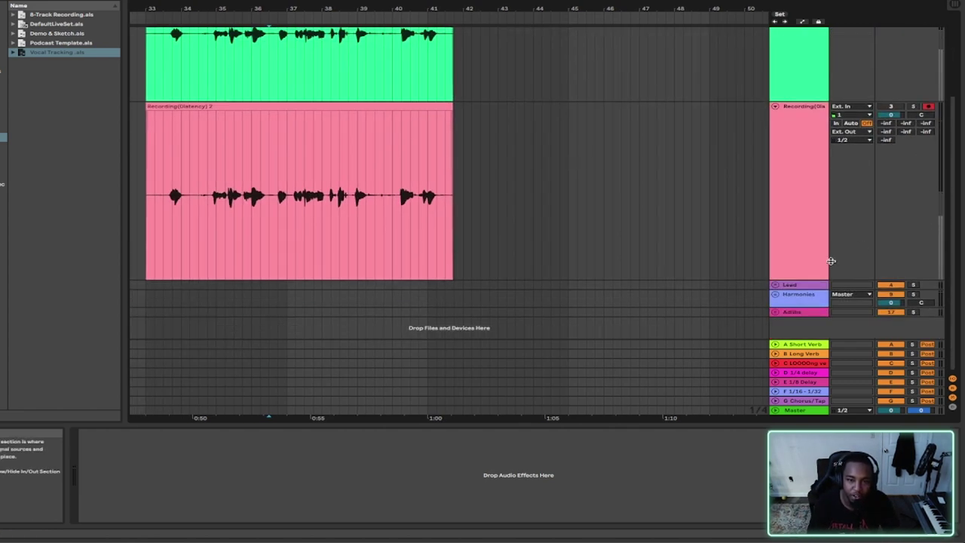
pyautogui.moveTo(814, 278); pyautogui.dragTo(798, 185)
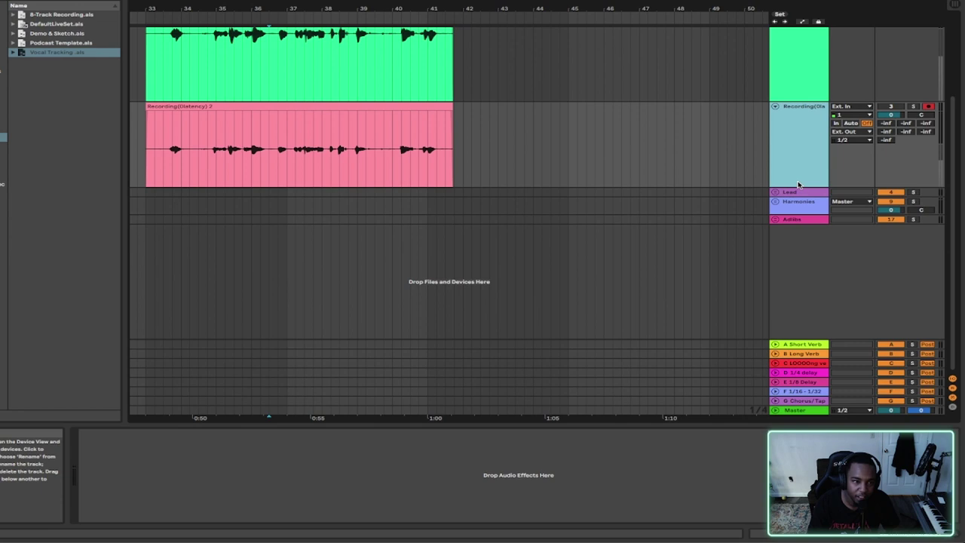
pyautogui.click(799, 193)
pyautogui.click(774, 192)
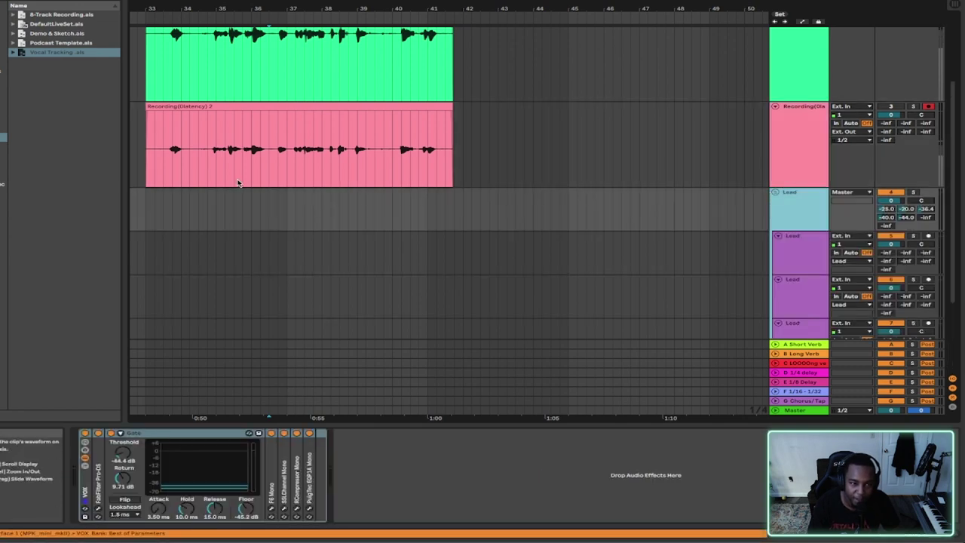
pyautogui.moveTo(269, 172); pyautogui.dragTo(330, 164)
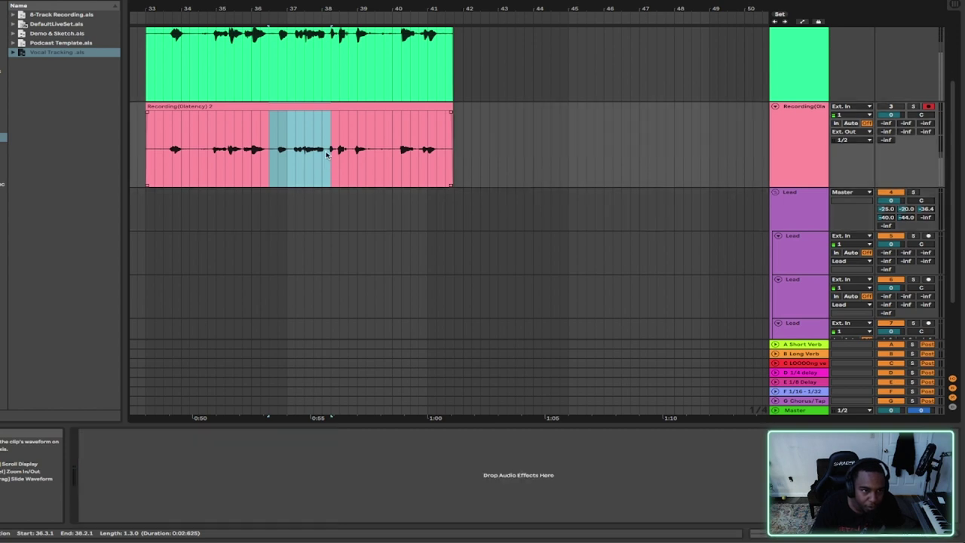
pyautogui.moveTo(291, 107); pyautogui.dragTo(291, 243)
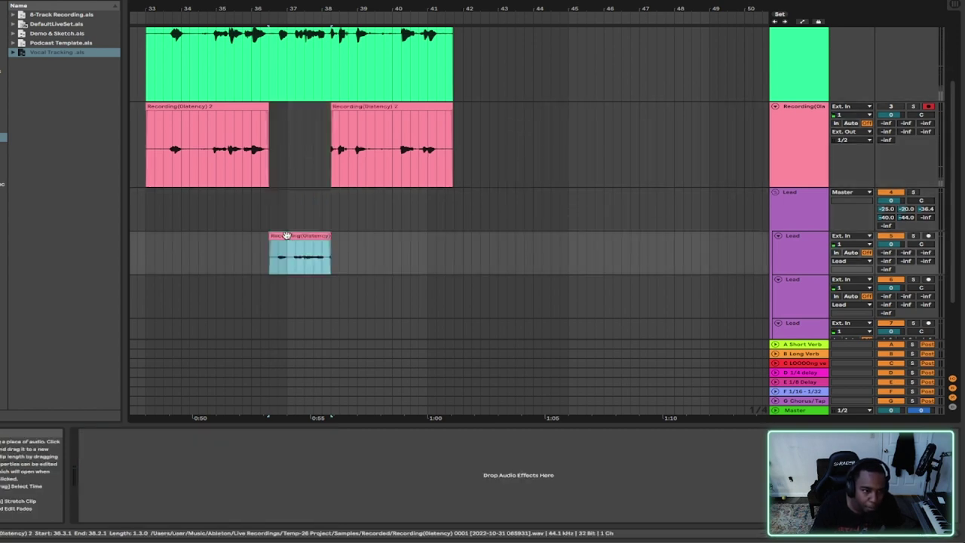
# Delete the remaining test takes from the Tracking and Recording tracks
pyautogui.moveTo(491, 148); pyautogui.dragTo(114, 70)
pyautogui.press('Delete')
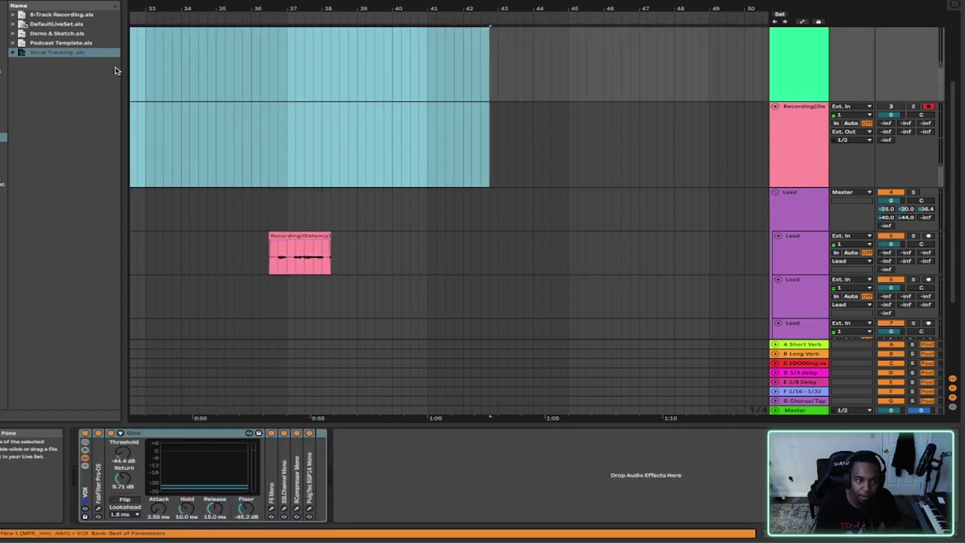
pyautogui.scroll(2, 640, 142)
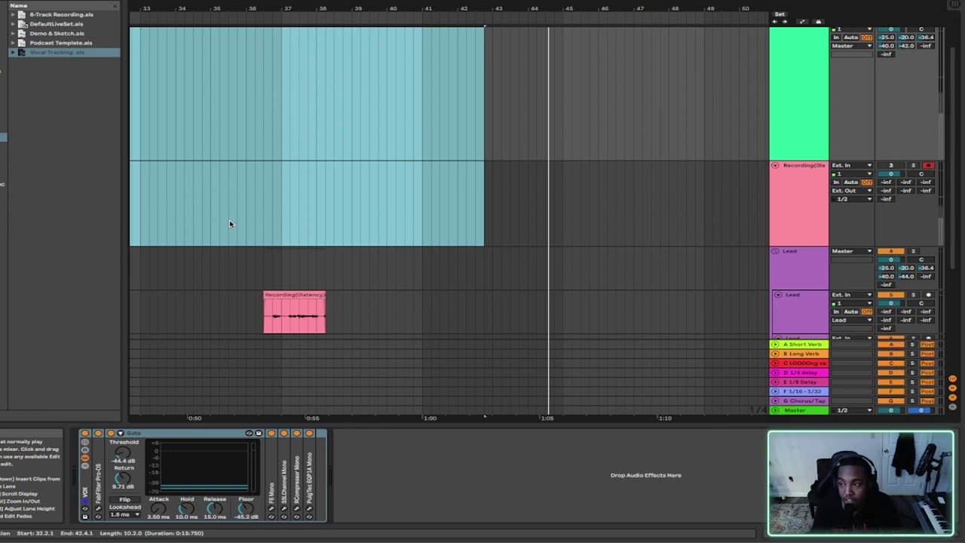
# Change the audio buffer size to 128 samples in Preferences and close the window
pyautogui.click(15, 0)
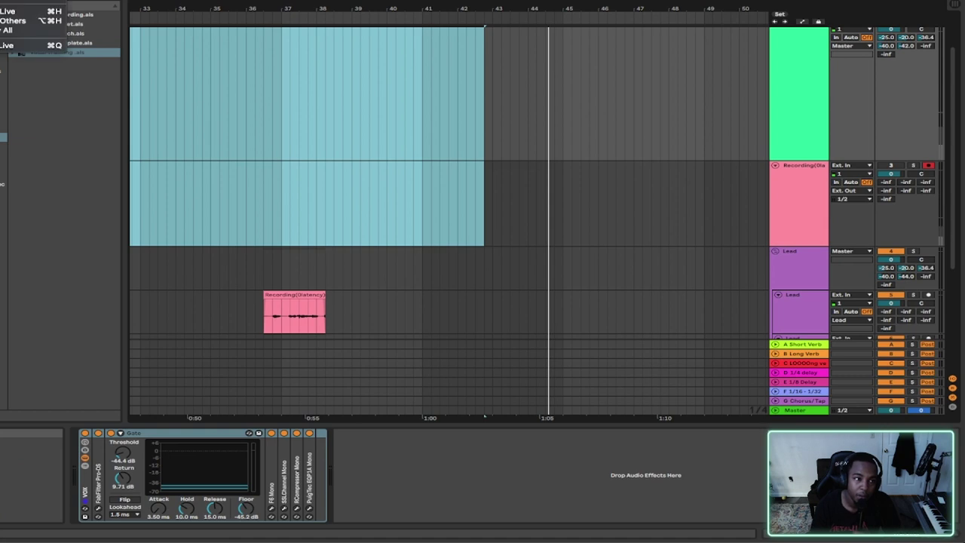
pyautogui.press('super+comma')
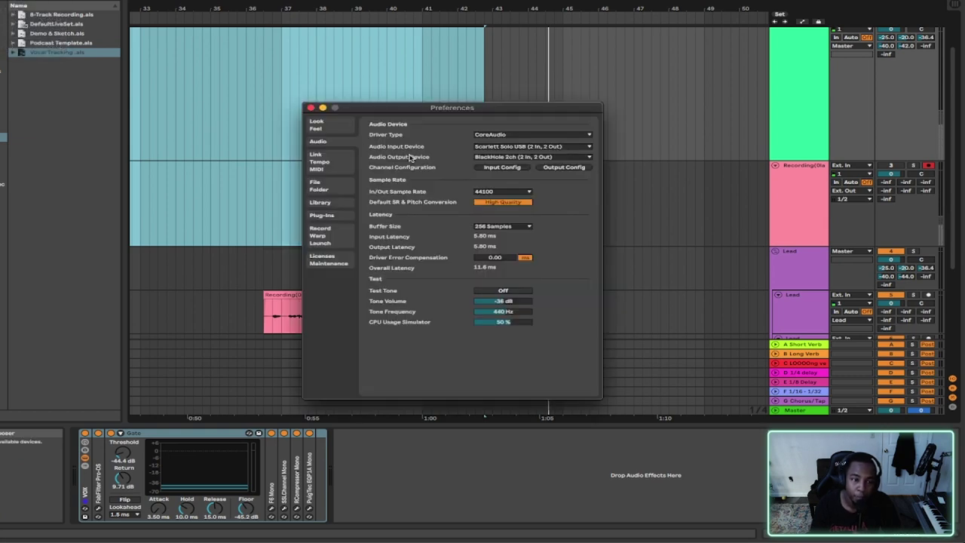
pyautogui.click(491, 227)
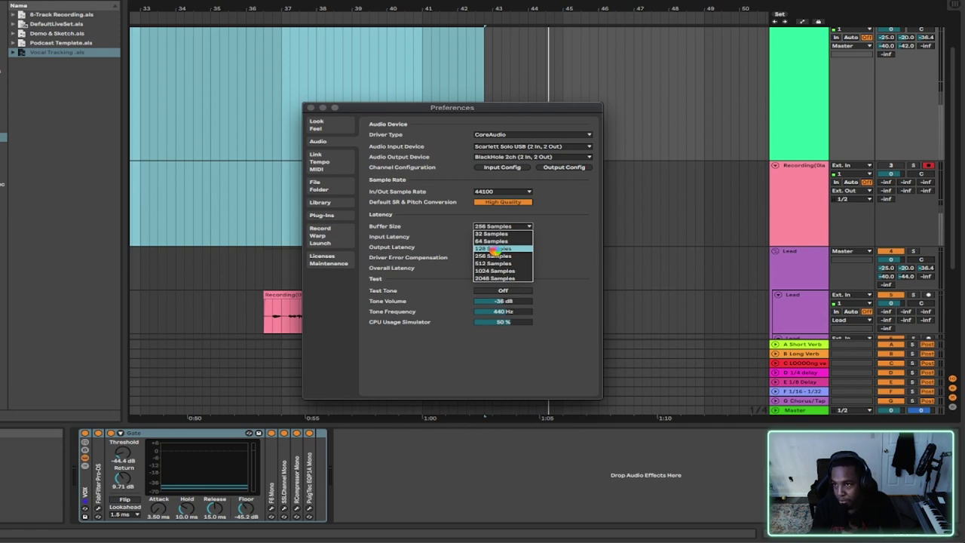
pyautogui.click(493, 249)
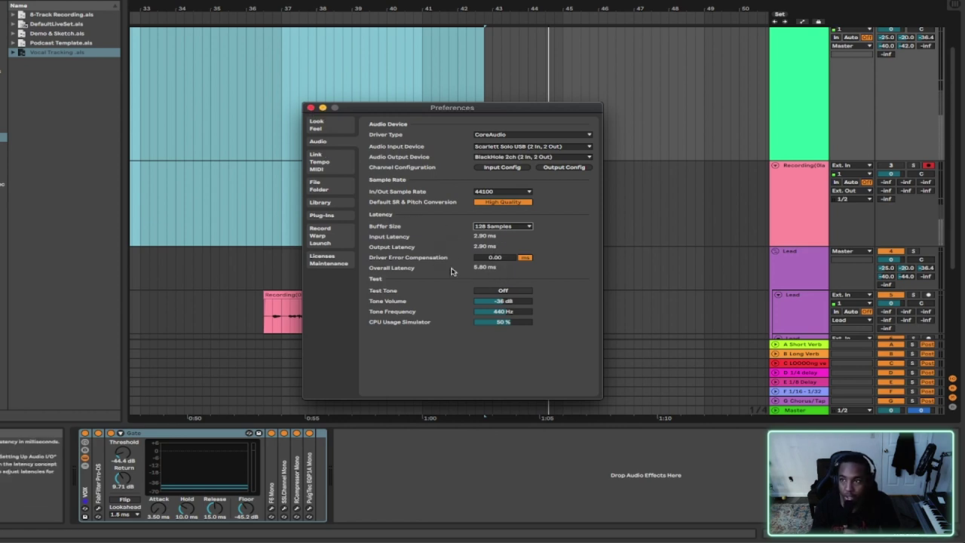
pyautogui.click(310, 108)
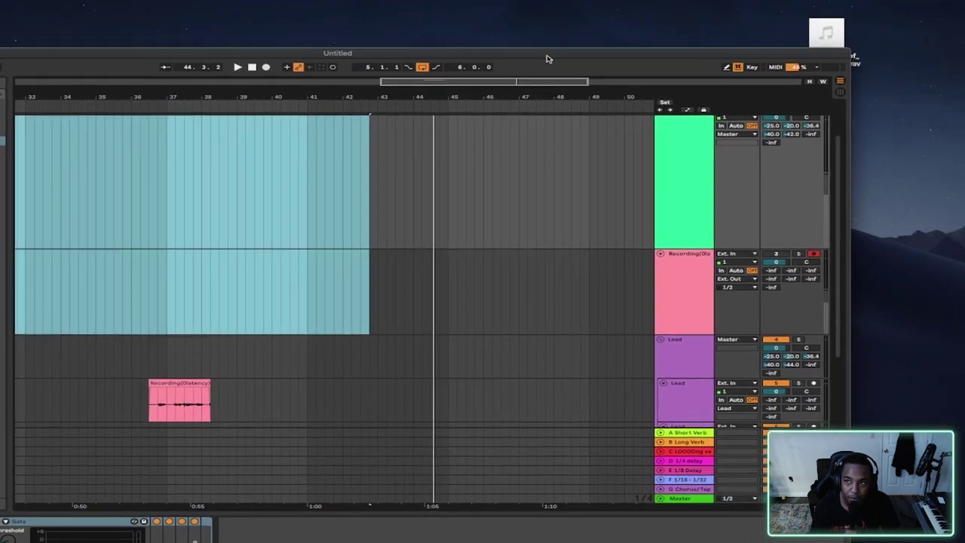
pyautogui.moveTo(547, 59); pyautogui.dragTo(541, 63)
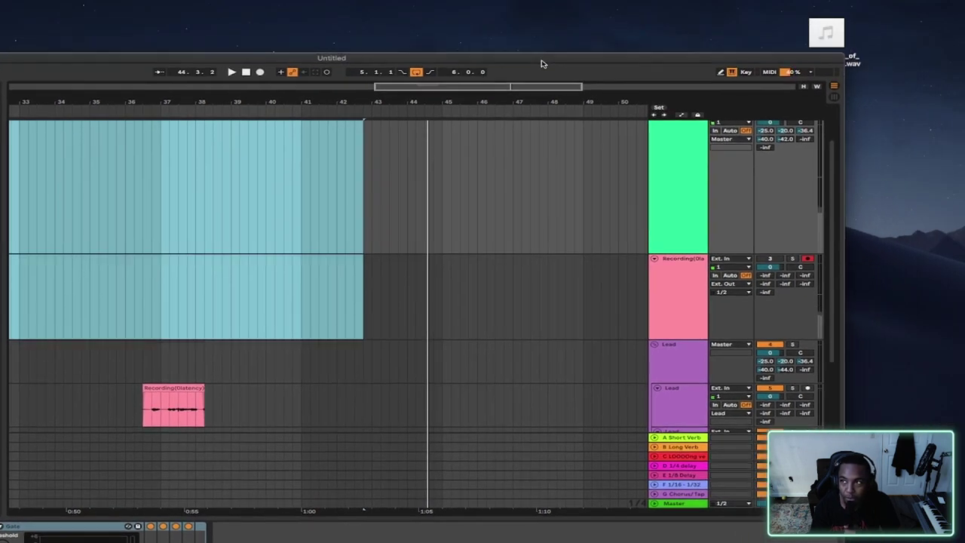
# Maximise the Live window and confirm the buffer size still reads 128 samples
pyautogui.doubleClick(642, 59)
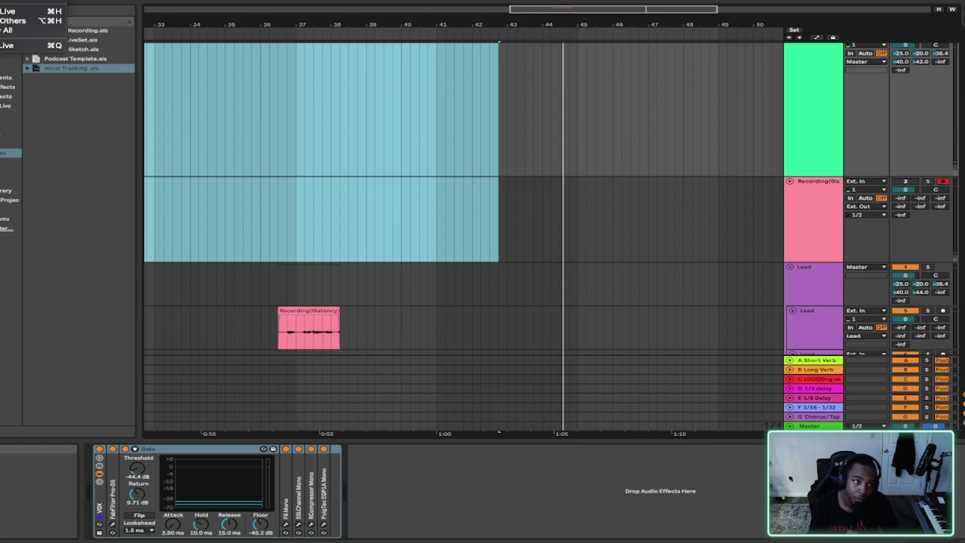
pyautogui.press('super+comma')
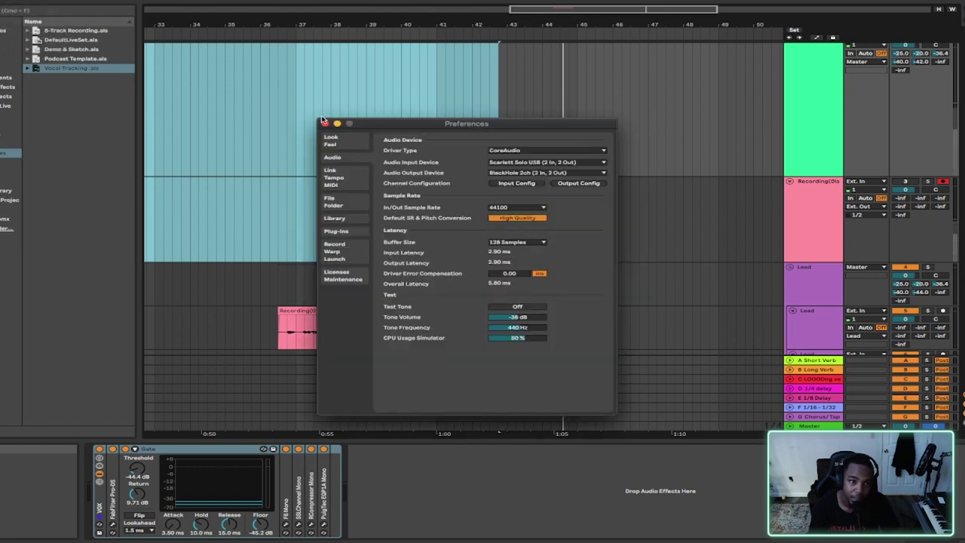
pyautogui.click(537, 243)
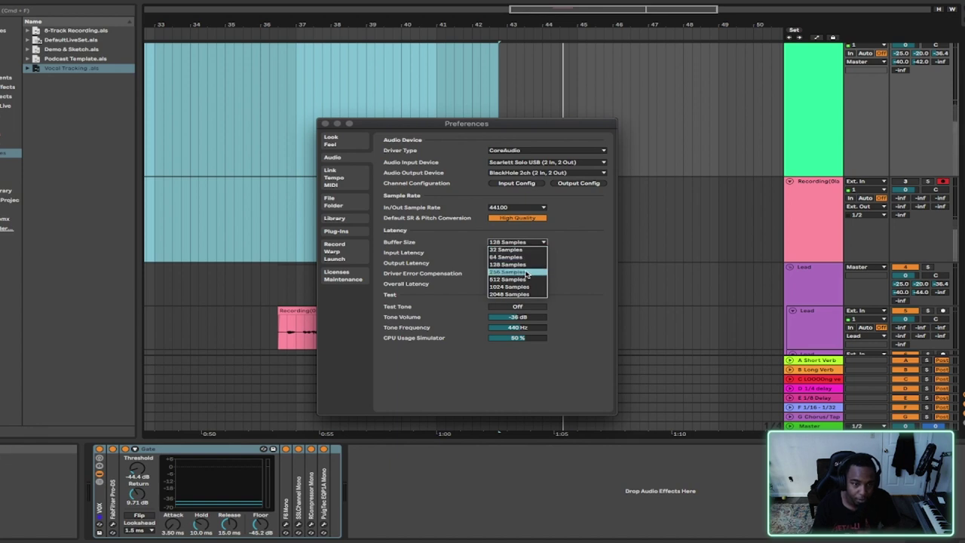
pyautogui.click(325, 124)
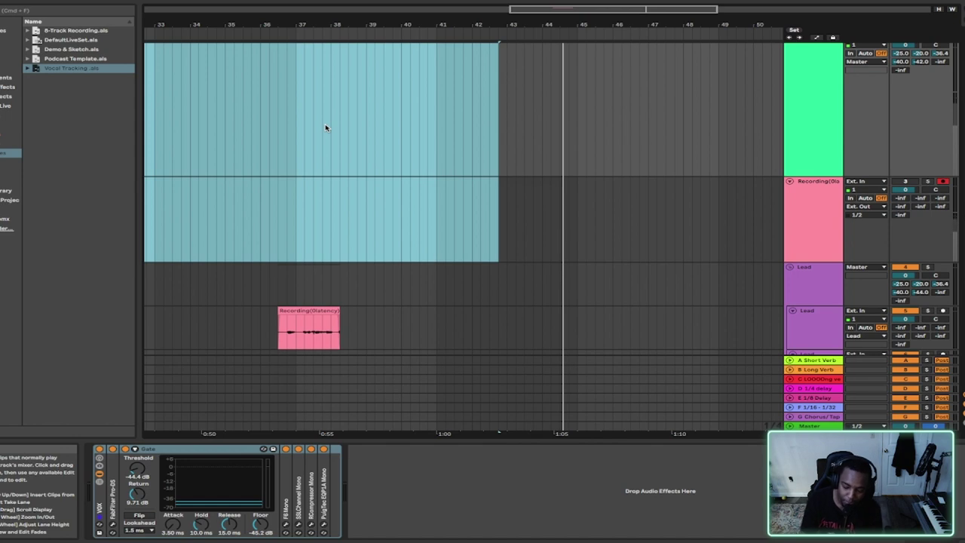
pyautogui.scroll(2, 325, 128)
pyautogui.hscroll(-3, 264, 177)
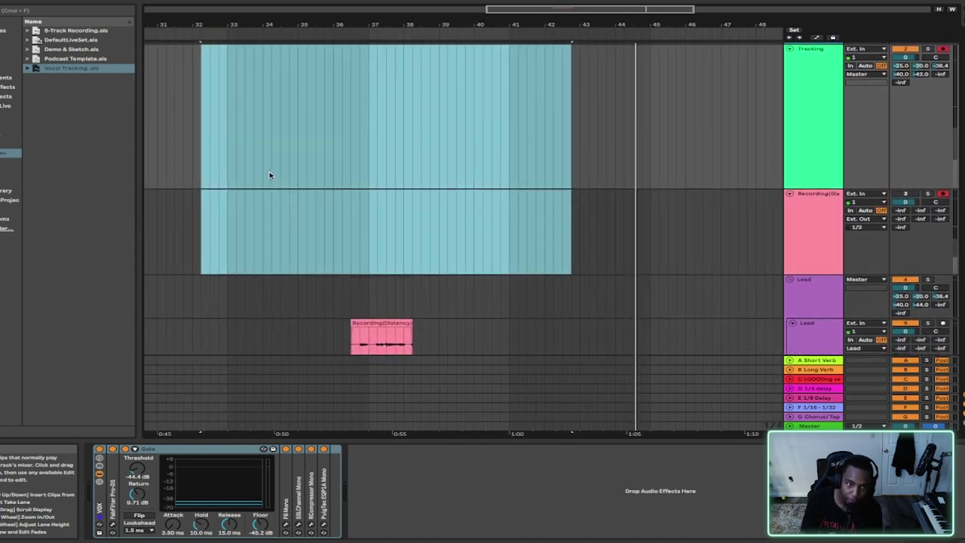
# Delete the Recording(0latency) clip from bars 32–41 of the Lead track and fold the Lead group
pyautogui.click(344, 220)
pyautogui.click(348, 238)
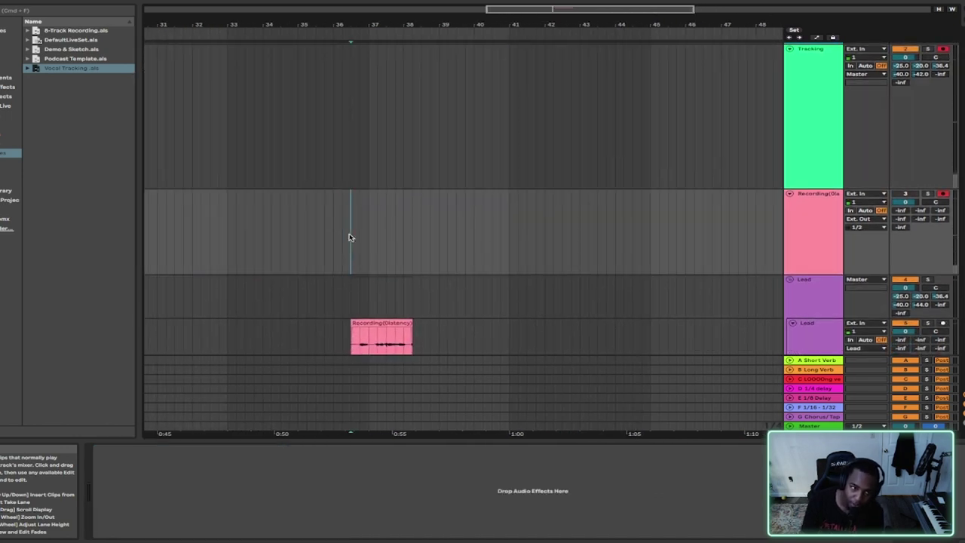
pyautogui.scroll(-2, 349, 238)
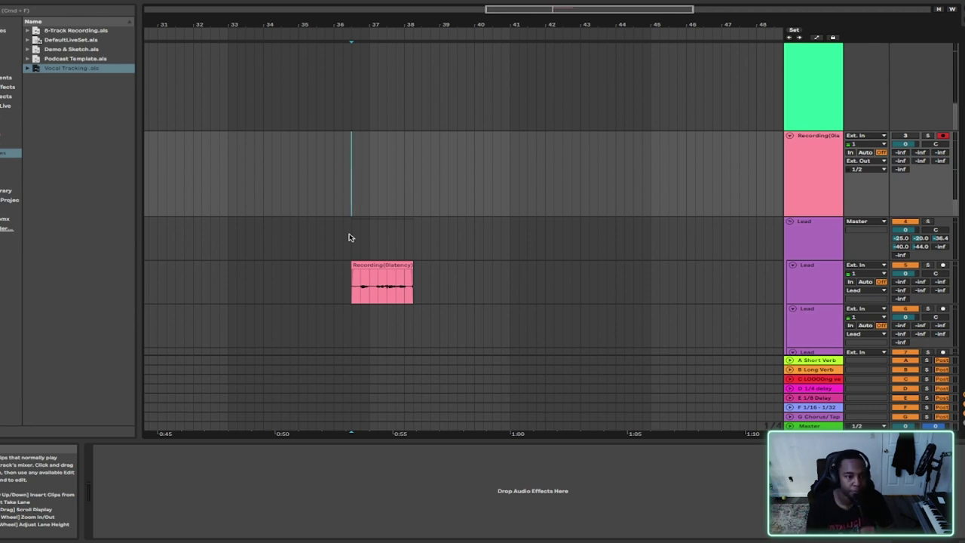
pyautogui.moveTo(511, 283); pyautogui.dragTo(219, 292)
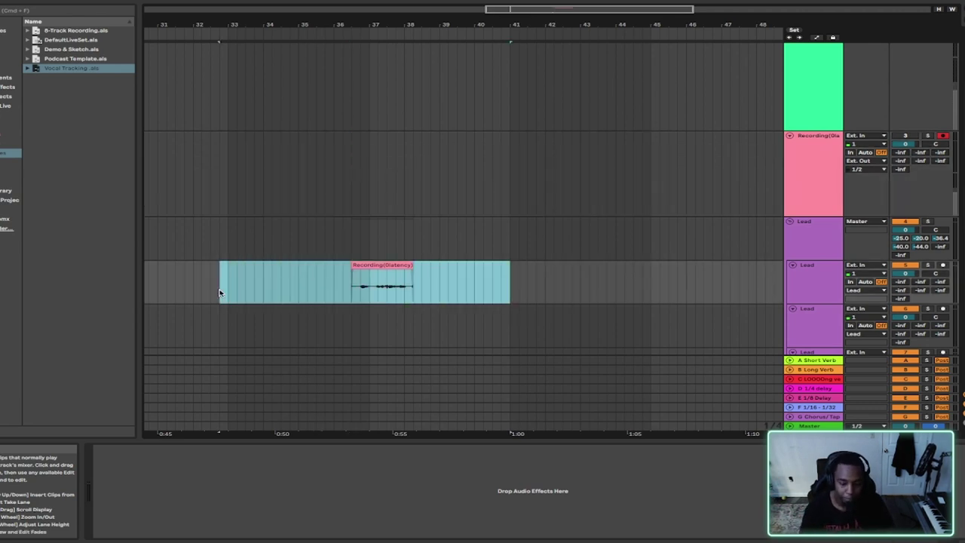
pyautogui.press('Delete')
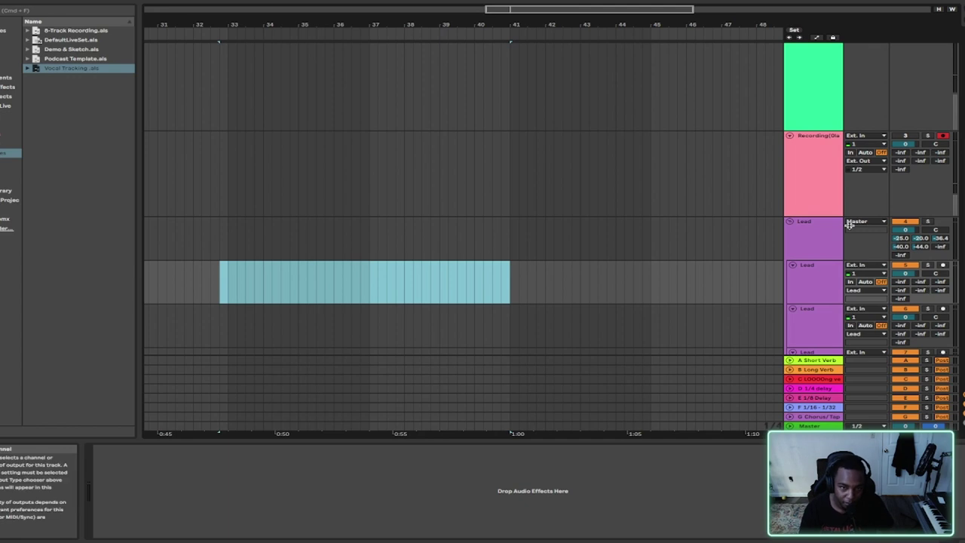
pyautogui.click(789, 221)
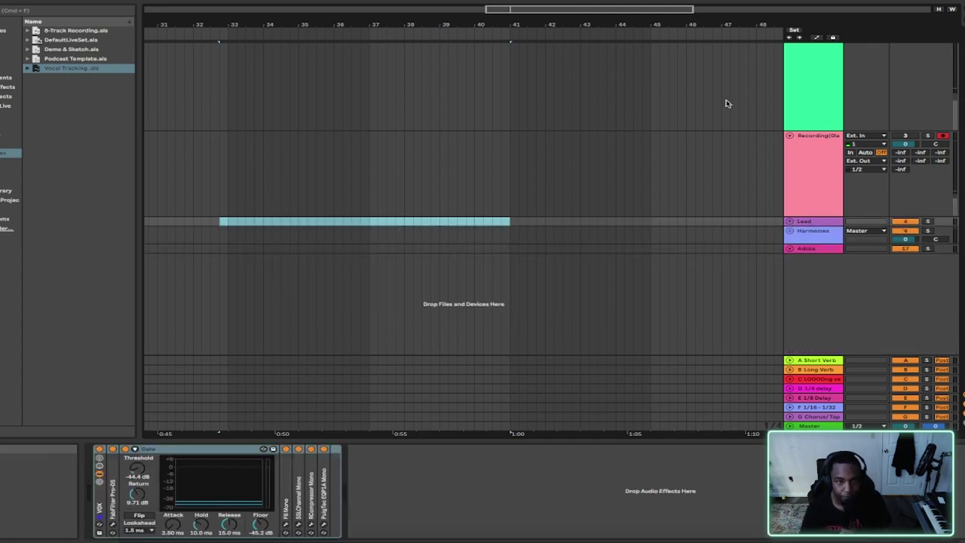
pyautogui.scroll(3, 810, 158)
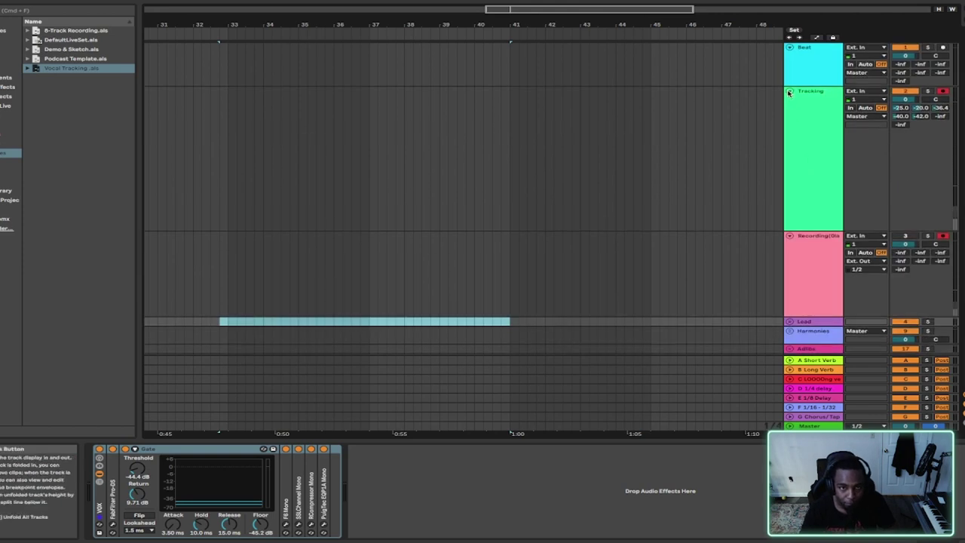
# Shorten the Tracking track's lane and open the FabFilter Pro-DS plug-in window from its chain
pyautogui.click(803, 92)
pyautogui.click(803, 92)
pyautogui.click(814, 120)
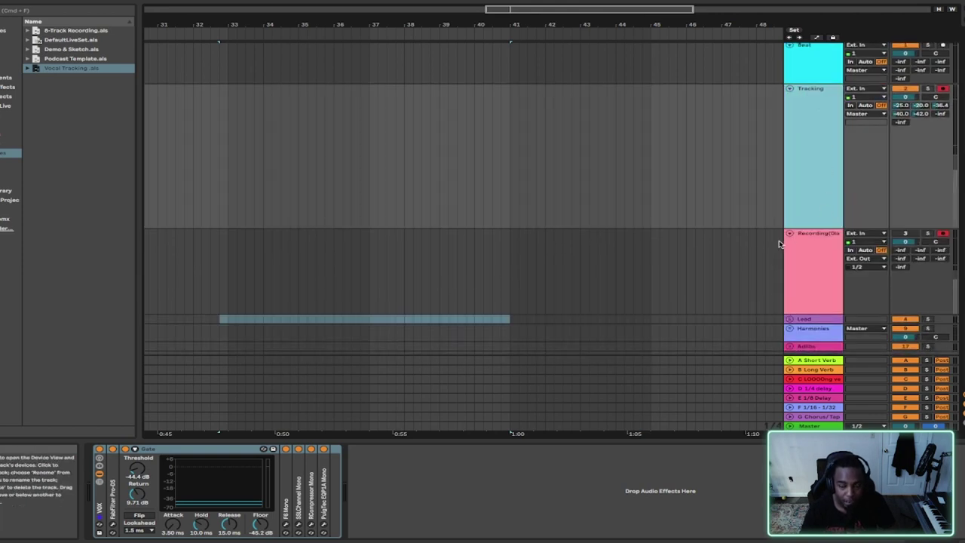
pyautogui.moveTo(812, 228); pyautogui.dragTo(810, 126)
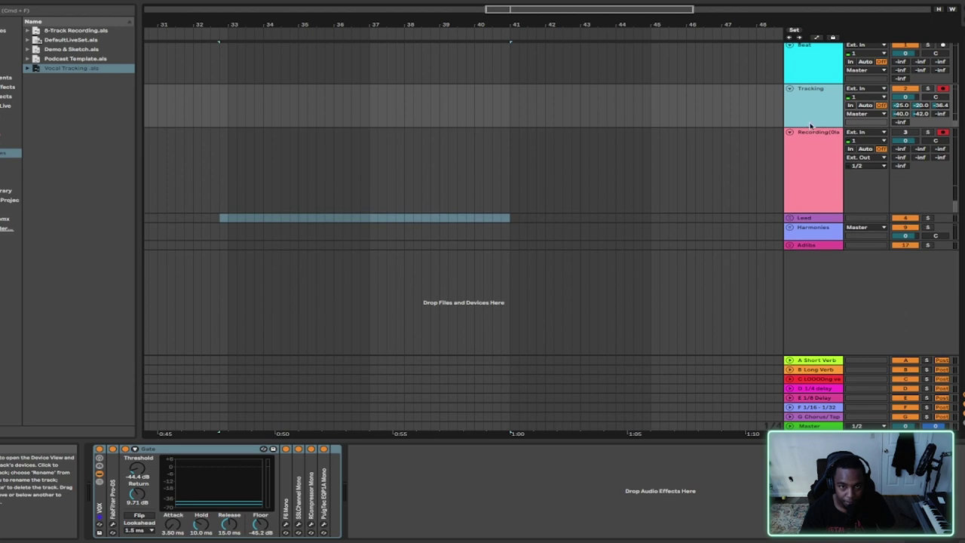
pyautogui.click(821, 218)
pyautogui.click(814, 230)
pyautogui.click(815, 120)
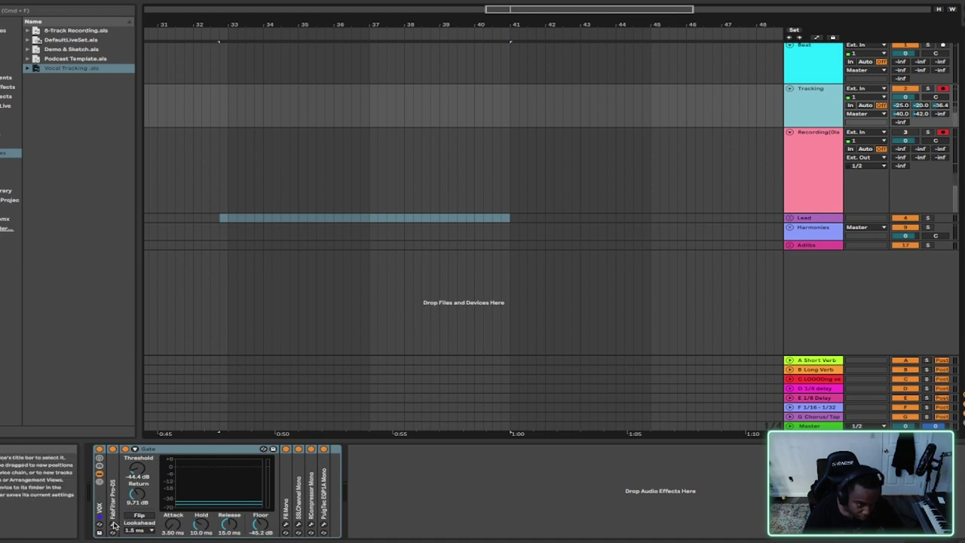
pyautogui.click(114, 527)
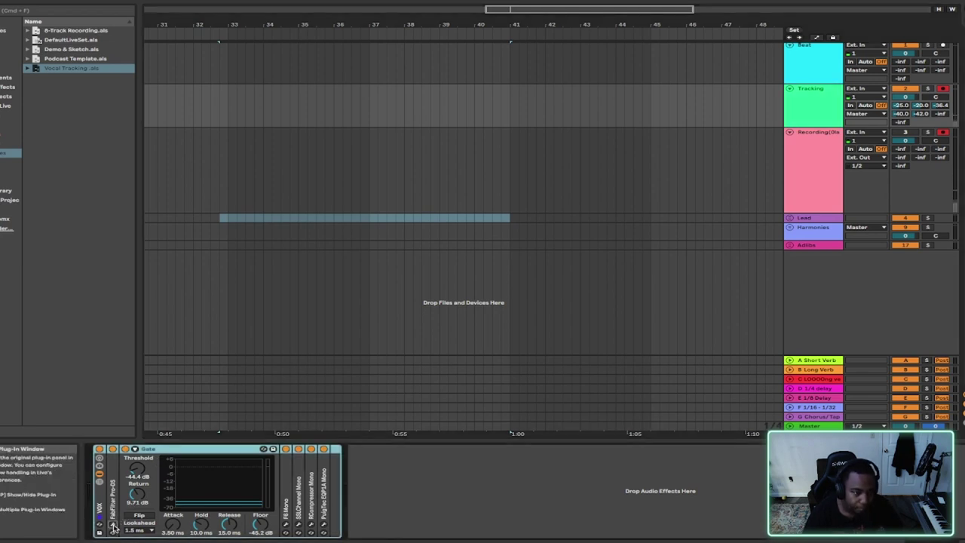
pyautogui.click(114, 527)
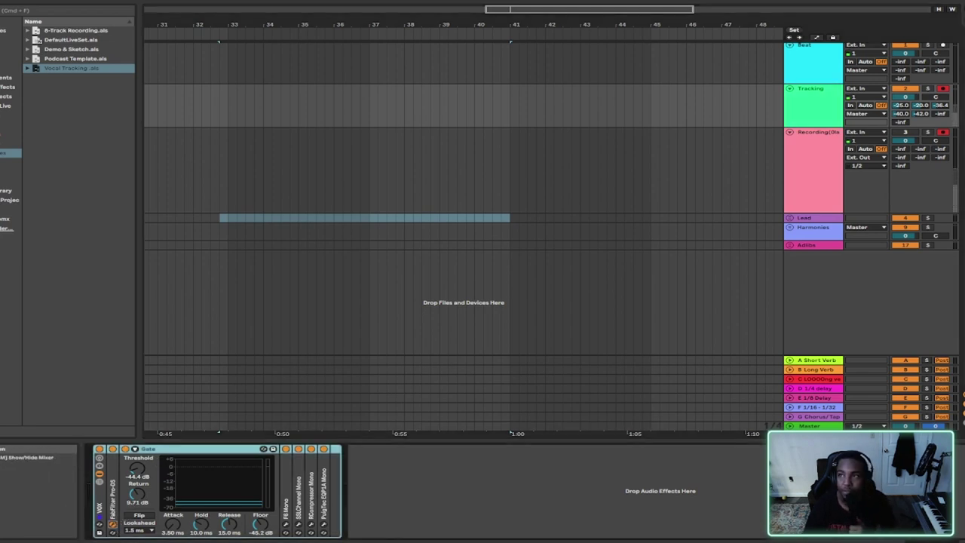
# Turn on Tracking's input monitoring and lower the Pro-DS threshold to -39.24 dB
pyautogui.moveTo(731, 4); pyautogui.dragTo(459, 51)
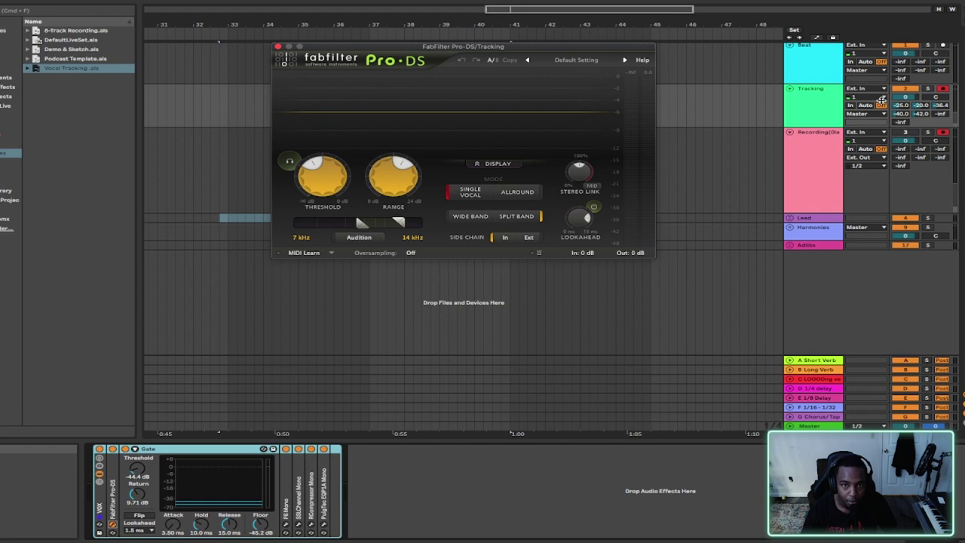
pyautogui.click(865, 105)
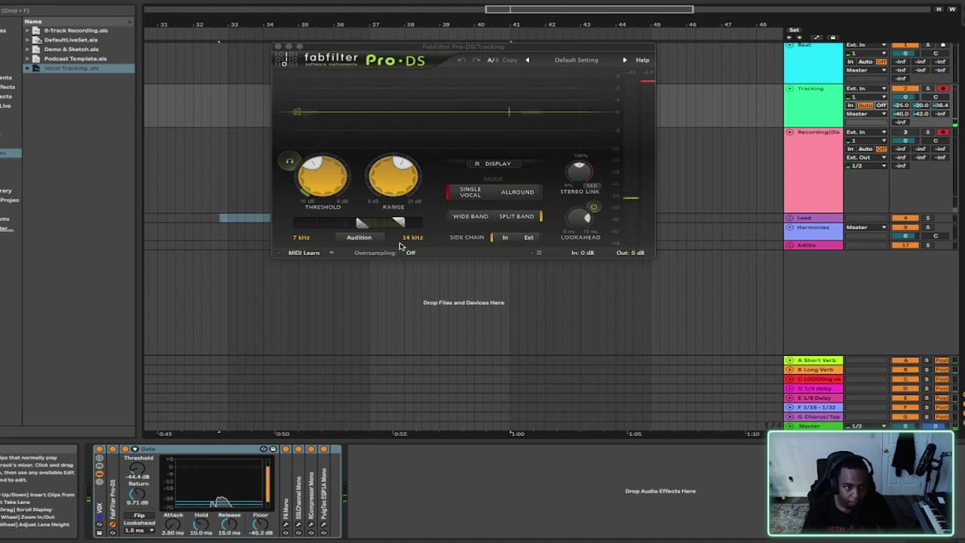
pyautogui.moveTo(318, 173)
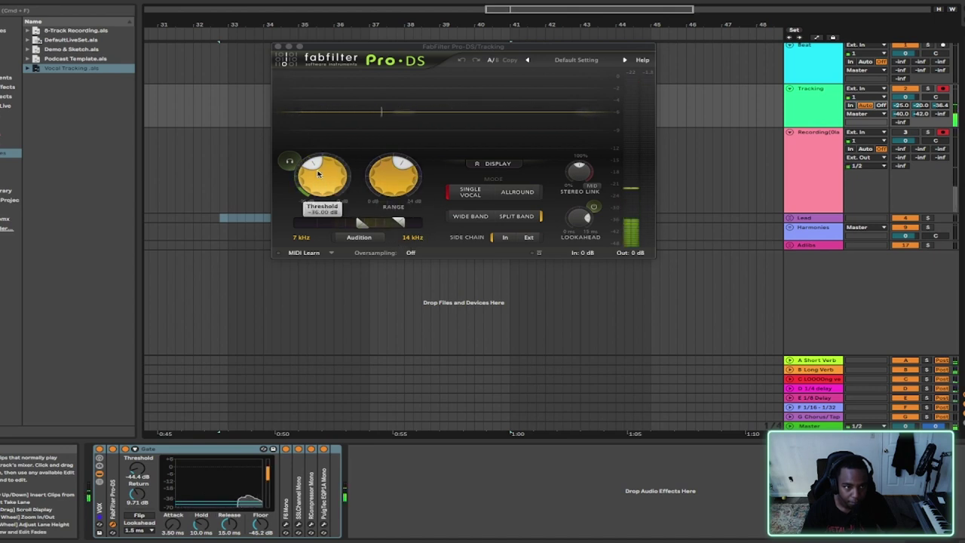
pyautogui.moveTo(318, 174); pyautogui.dragTo(314, 183)
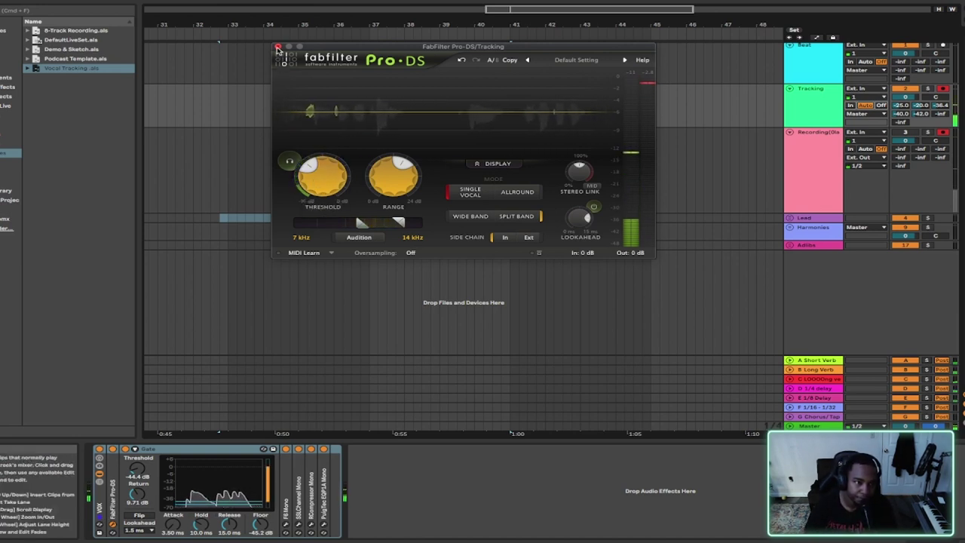
pyautogui.click(277, 47)
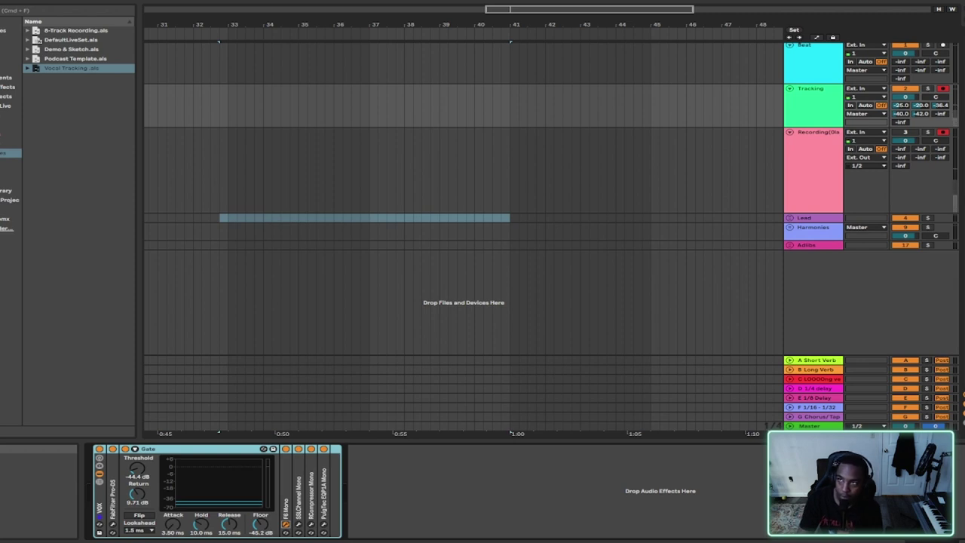
pyautogui.click(285, 524)
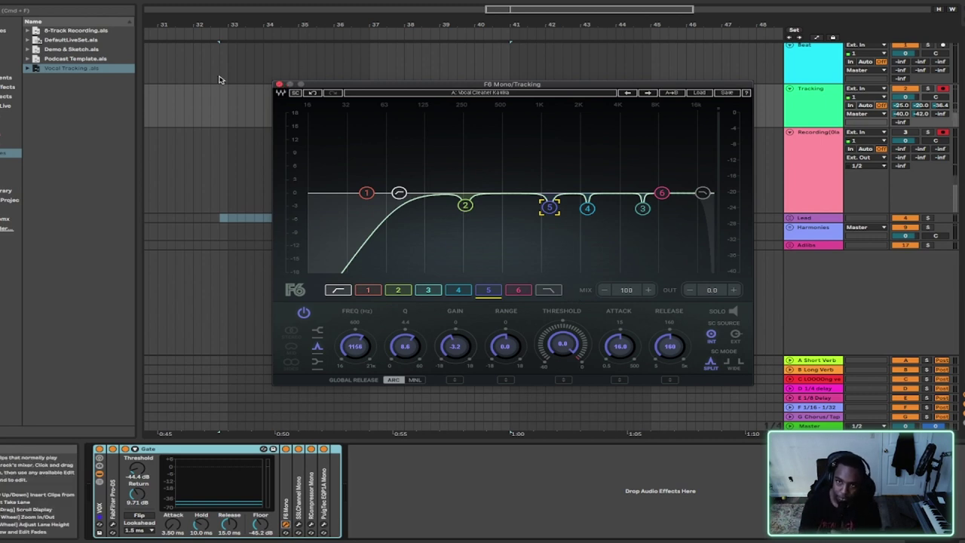
pyautogui.click(279, 84)
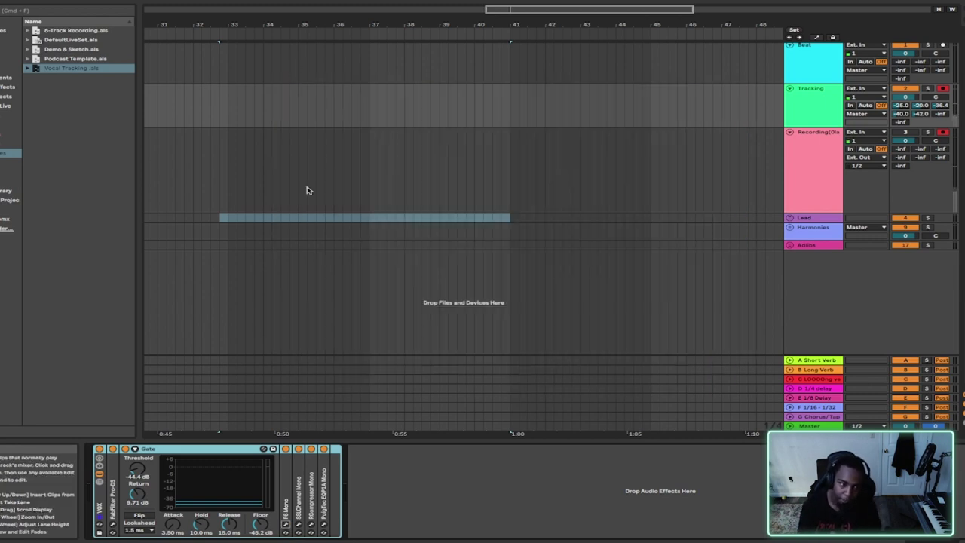
# Open the SSLChannel Mono and RCompressor plug-in windows and place them side by side
pyautogui.click(298, 525)
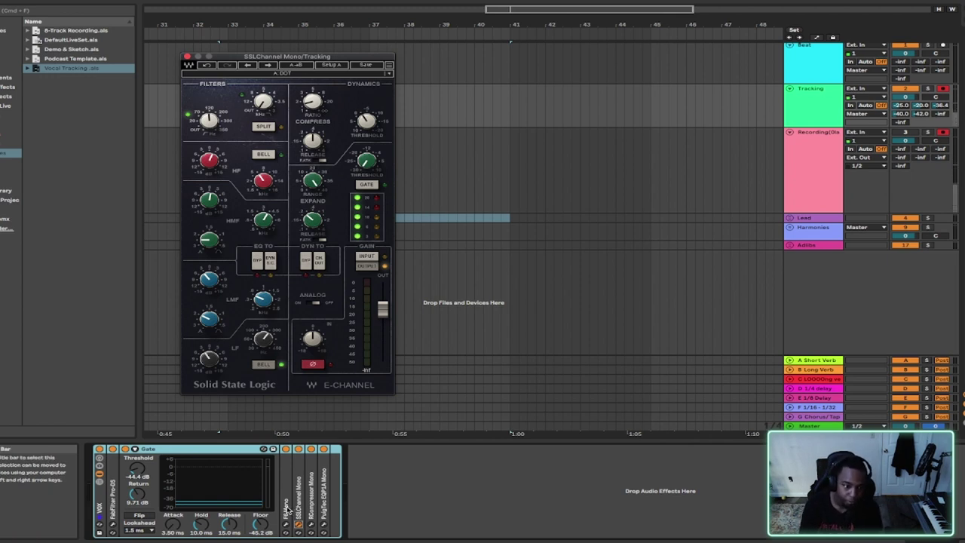
pyautogui.click(312, 529)
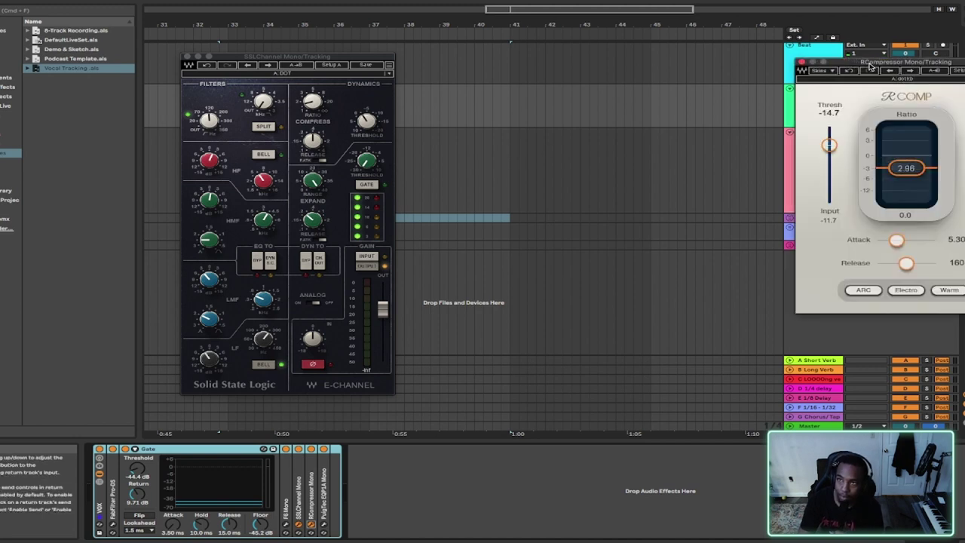
pyautogui.moveTo(866, 62); pyautogui.dragTo(470, 65)
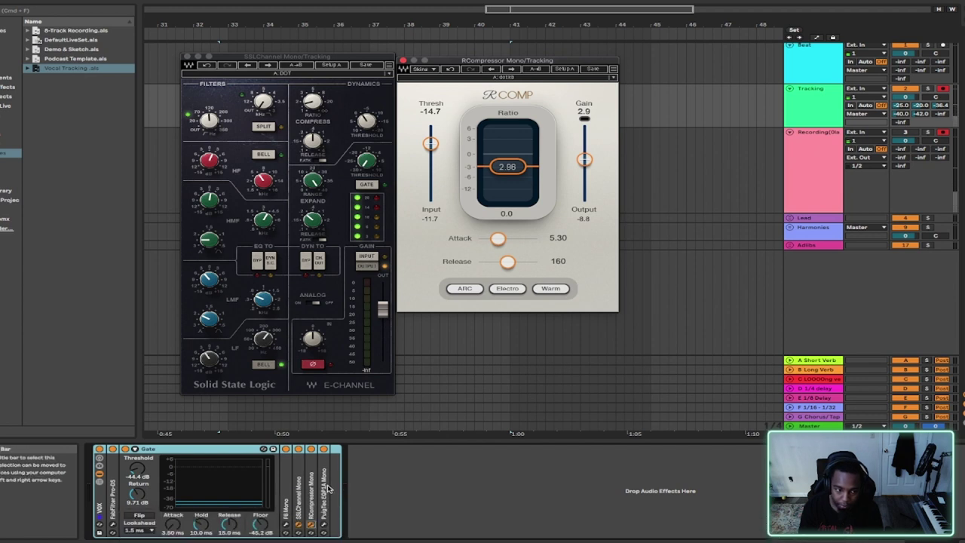
# Show the PuigTec EQ window and move it aside so the other plug-ins are visible
pyautogui.click(324, 524)
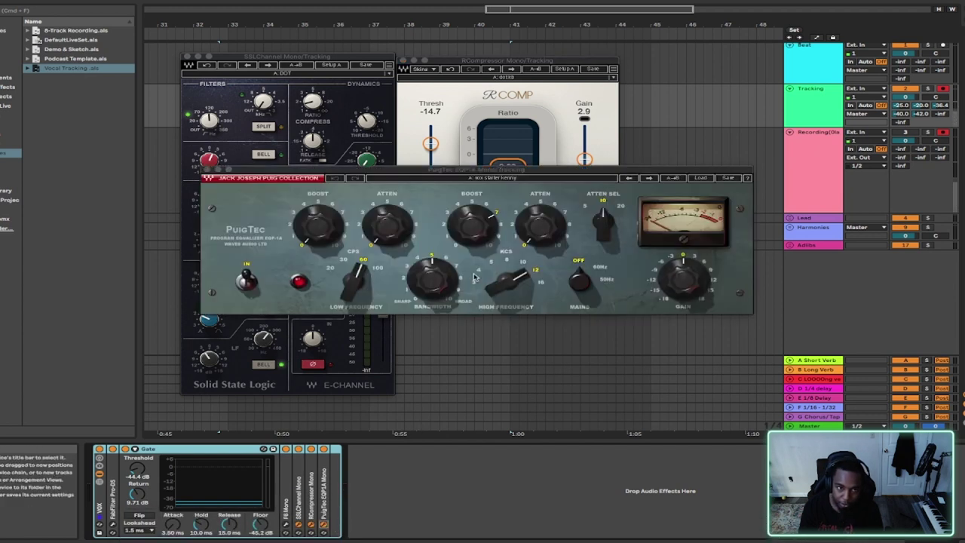
pyautogui.moveTo(519, 175); pyautogui.dragTo(716, 320)
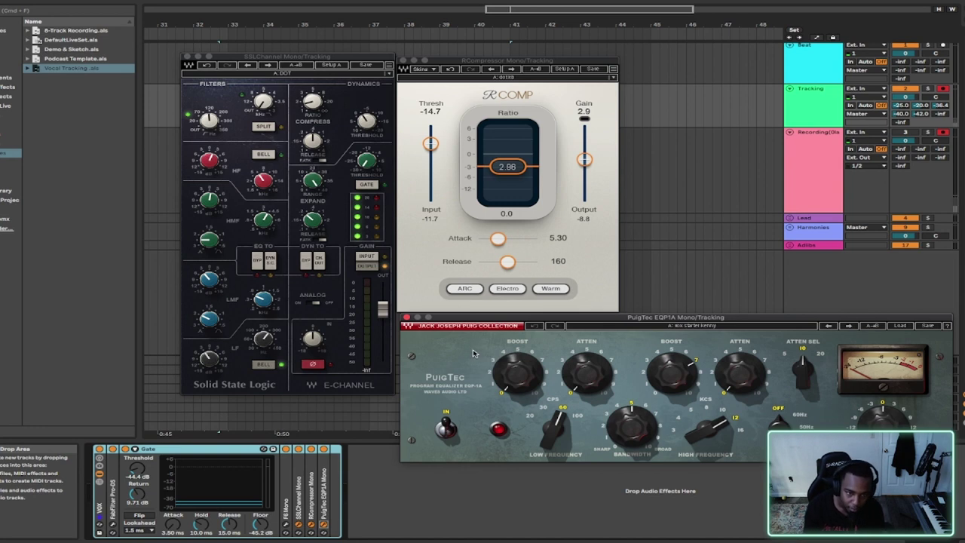
pyautogui.moveTo(680, 375)
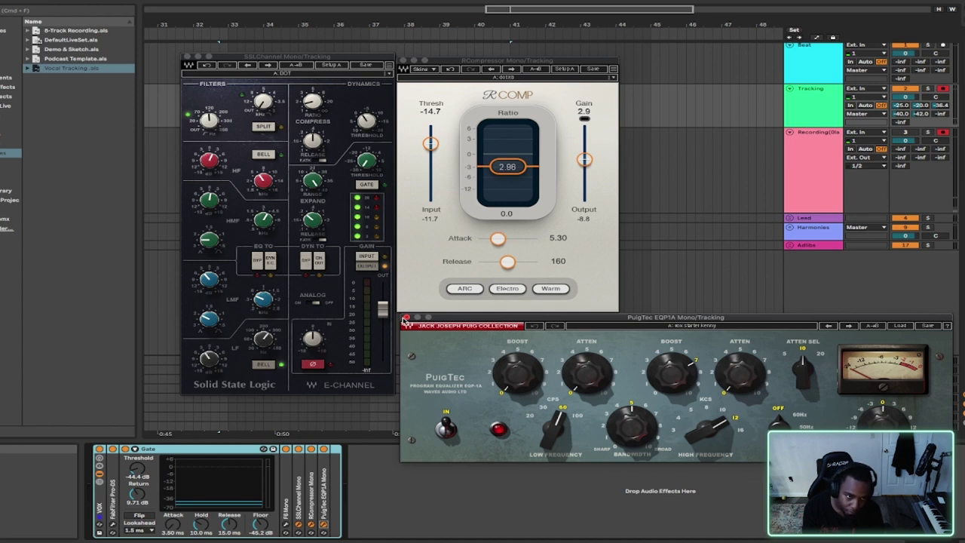
# Close the PuigTec EQ, SSL Channel and RCompressor windows
pyautogui.click(405, 320)
pyautogui.click(189, 57)
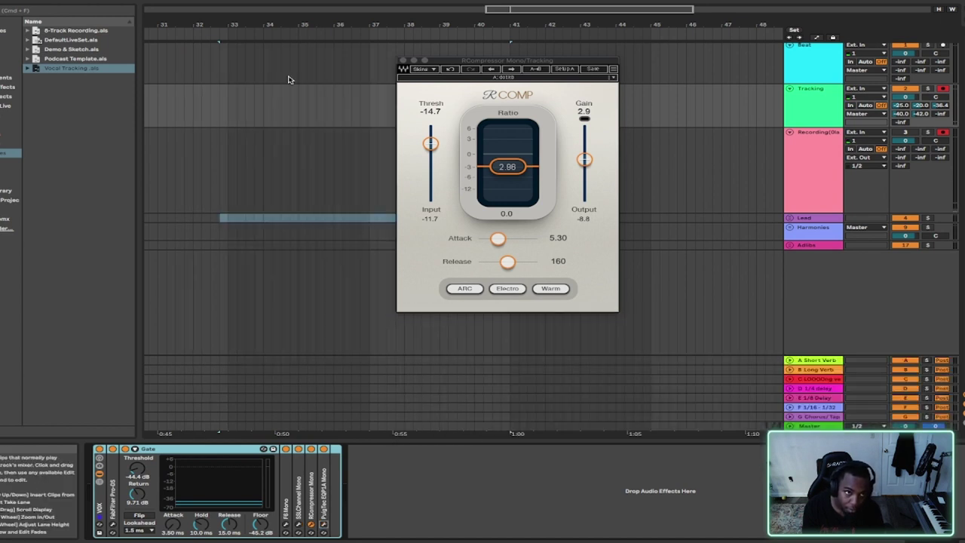
pyautogui.click(404, 61)
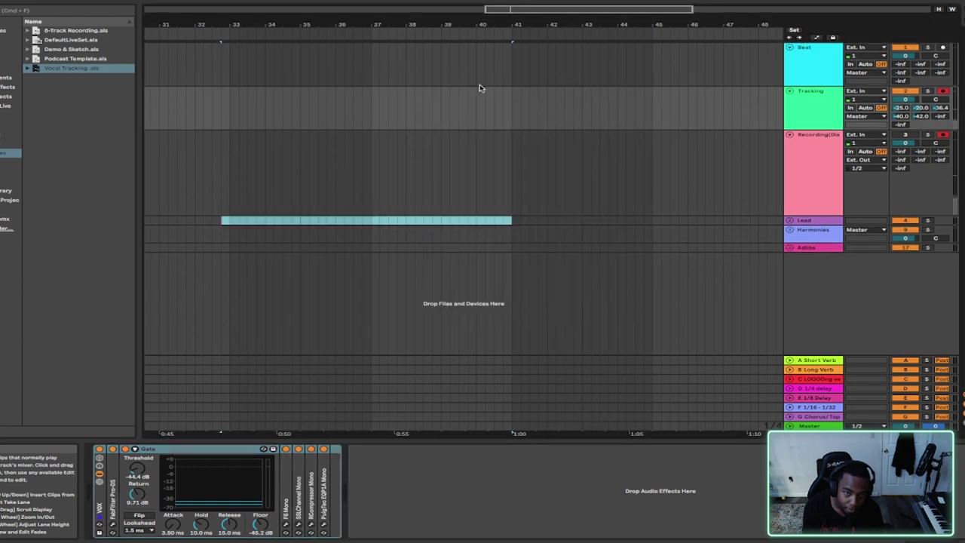
# Shrink the Recording track's height and check the A Short Verb return's TrueVerb settings
pyautogui.moveTo(808, 214); pyautogui.dragTo(808, 172)
pyautogui.click(814, 196)
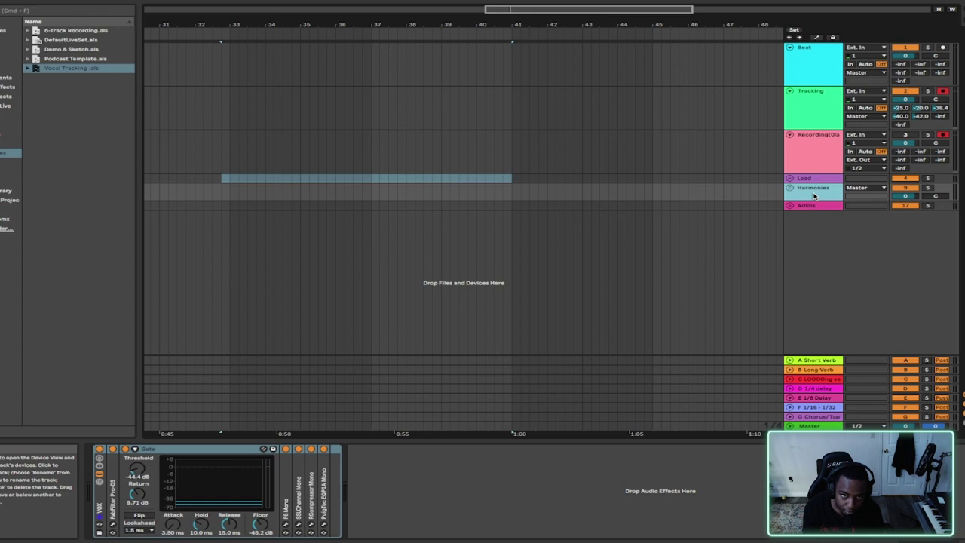
pyautogui.click(813, 360)
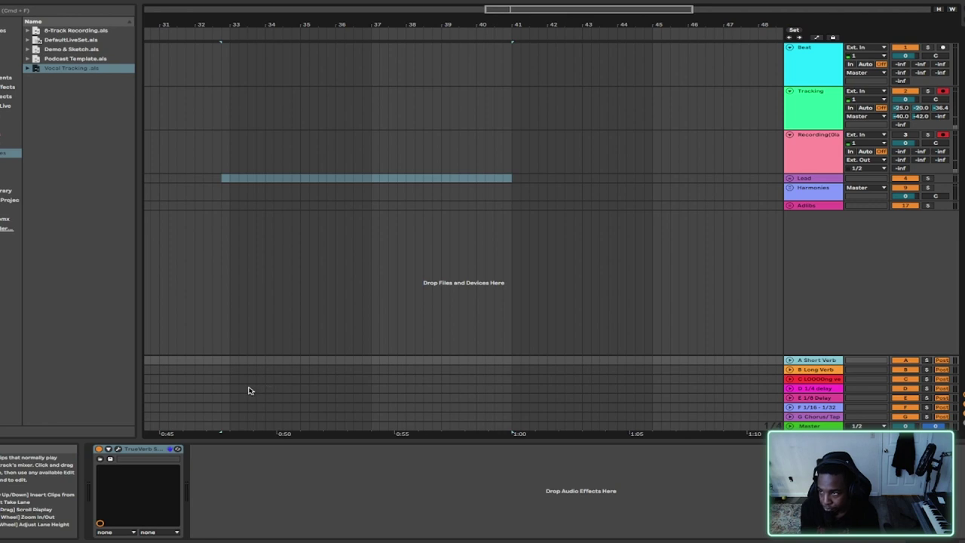
pyautogui.click(118, 448)
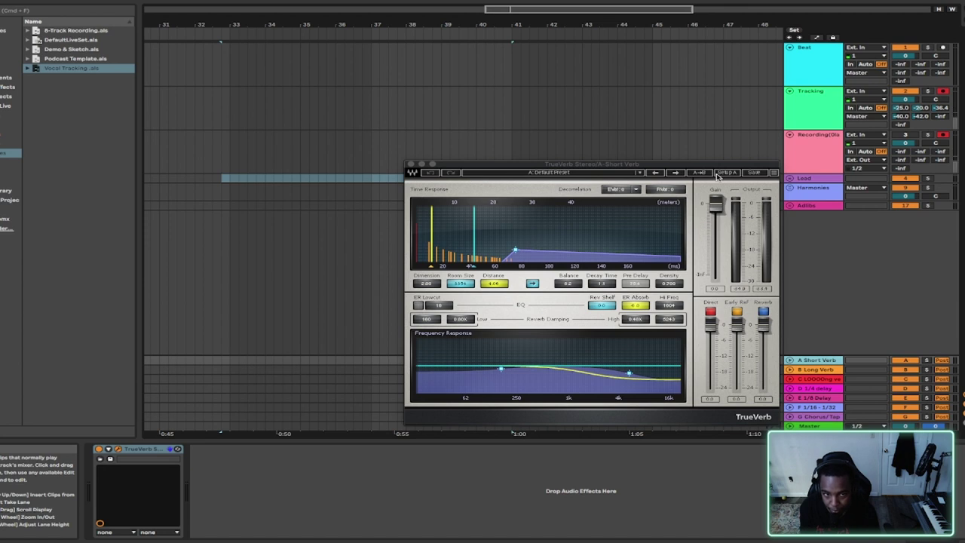
# Raise the distortion amount on the B Long Verb return's Manny Marroquin reverb
pyautogui.click(817, 369)
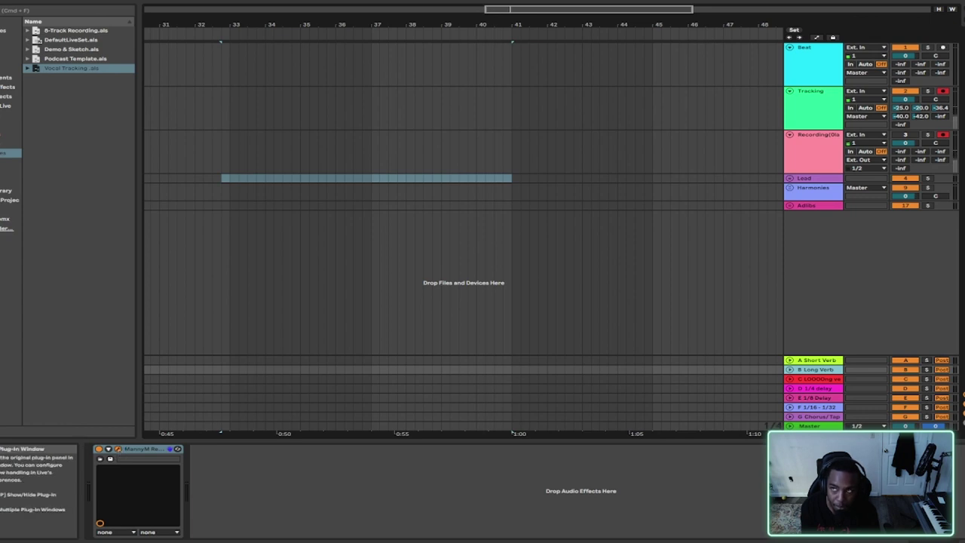
pyautogui.click(109, 449)
pyautogui.moveTo(713, 81); pyautogui.dragTo(411, 81)
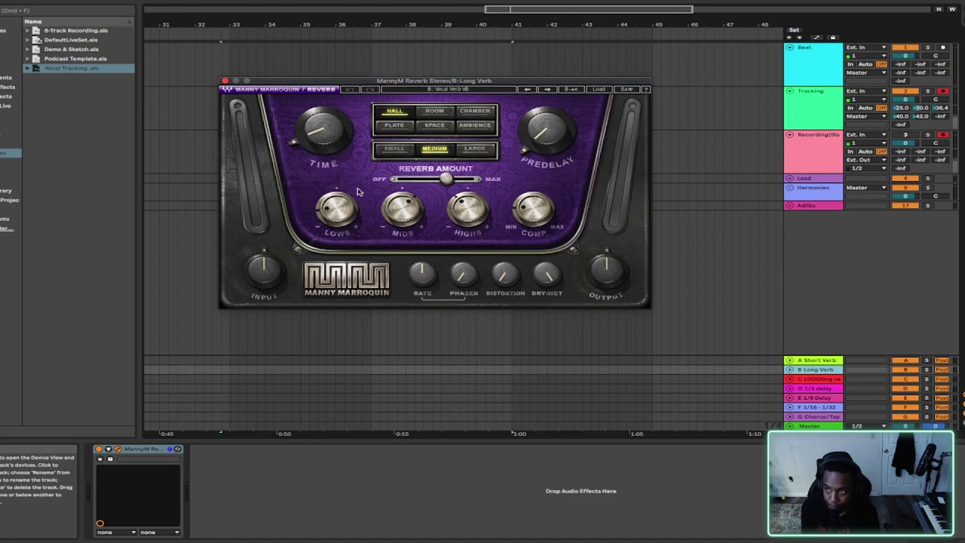
pyautogui.moveTo(505, 274); pyautogui.dragTo(492, 239)
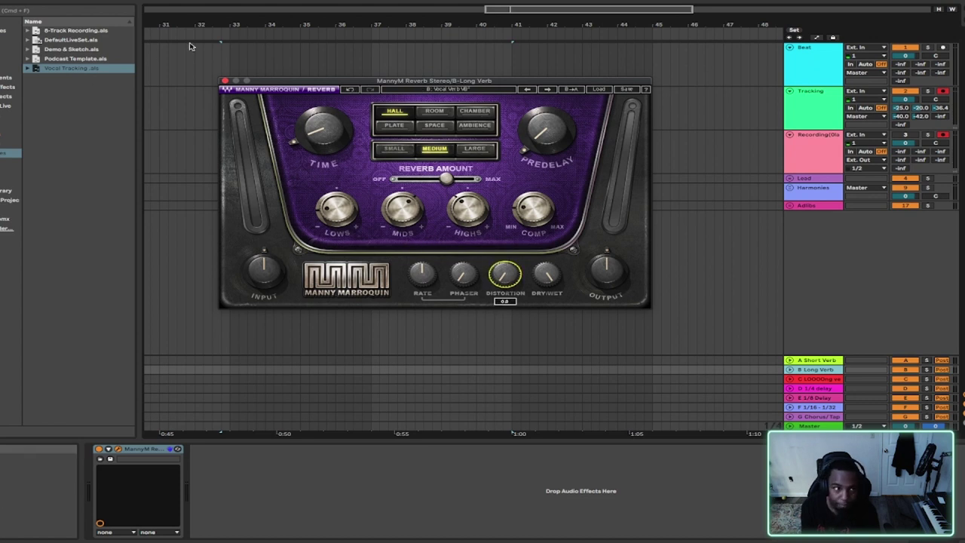
pyautogui.click(225, 80)
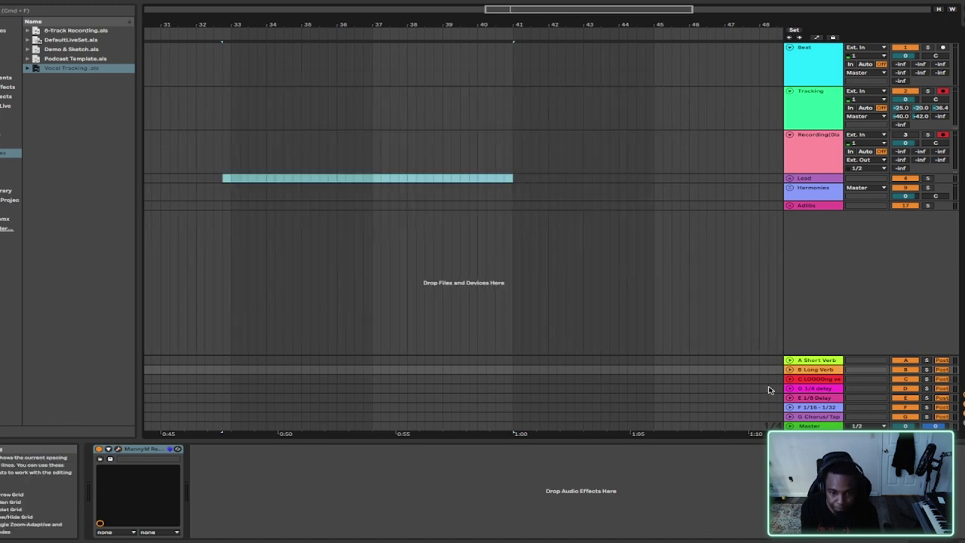
# Check return C's ValhallaVintageVerb settings, then select the D 1/4 delay return
pyautogui.click(823, 381)
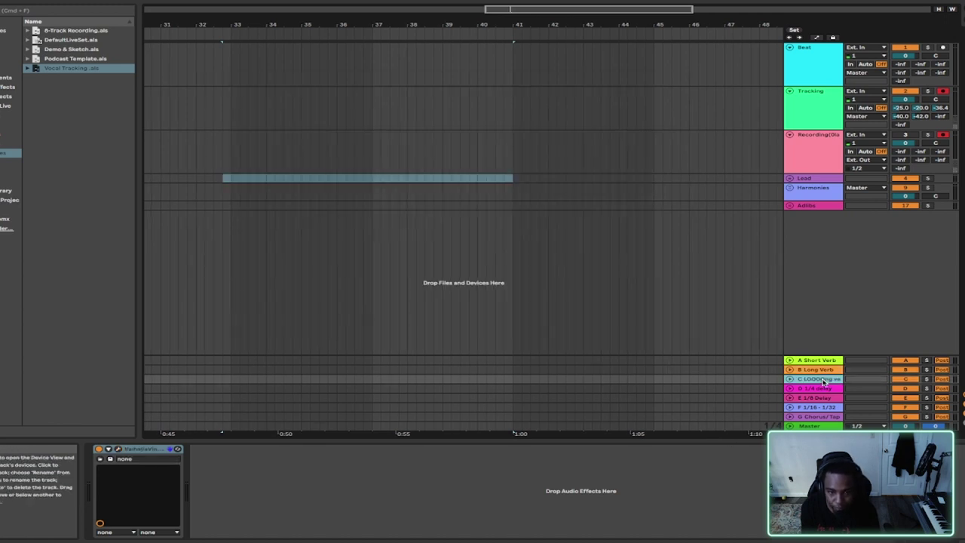
pyautogui.click(118, 450)
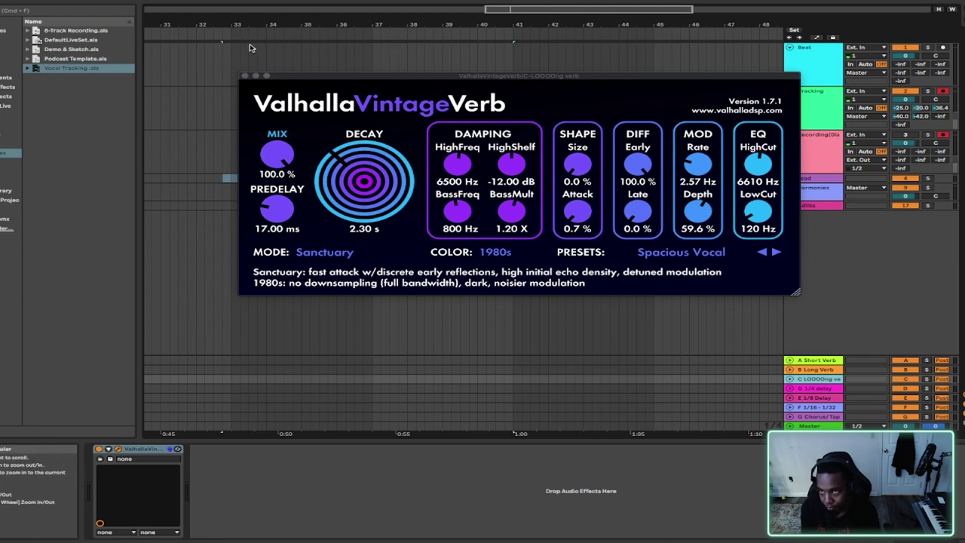
pyautogui.click(245, 75)
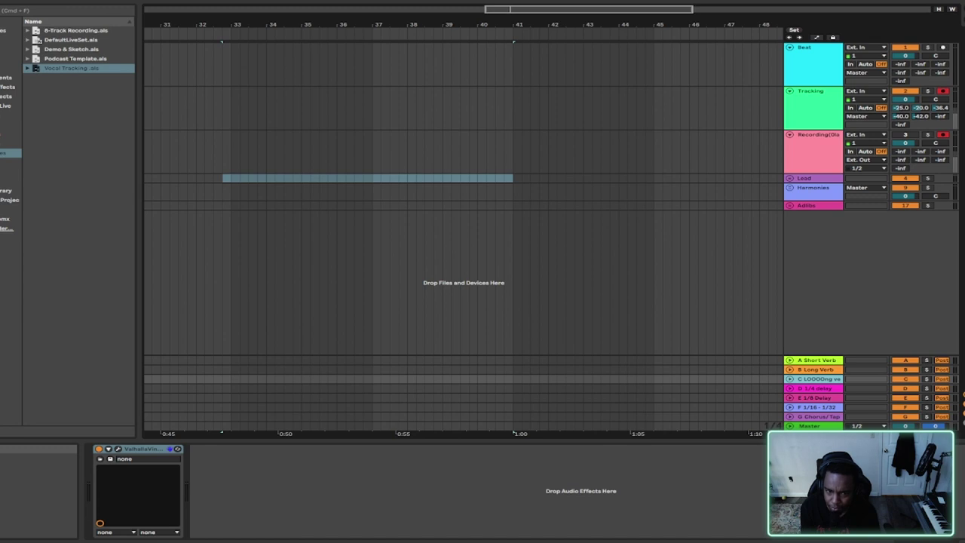
pyautogui.click(828, 392)
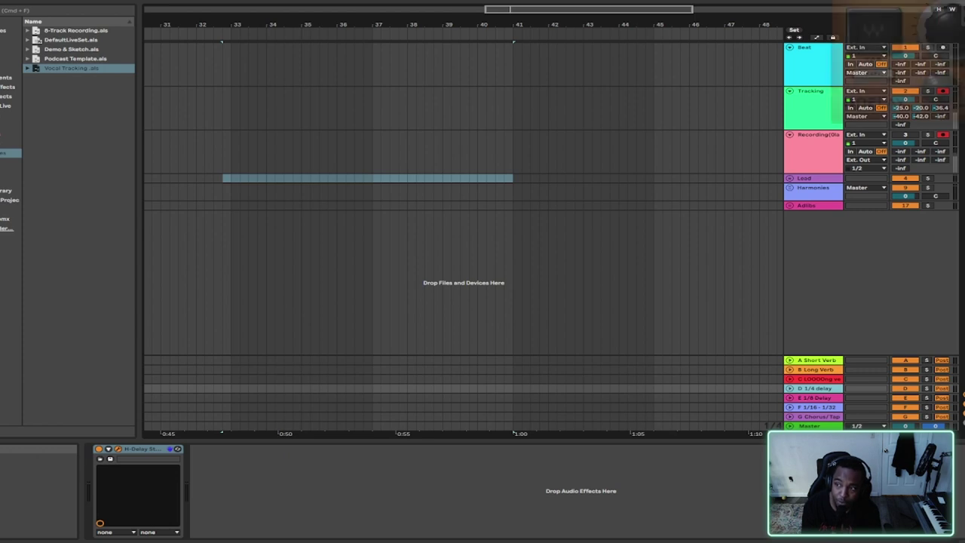
pyautogui.click(178, 449)
pyautogui.moveTo(432, 136); pyautogui.dragTo(326, 166)
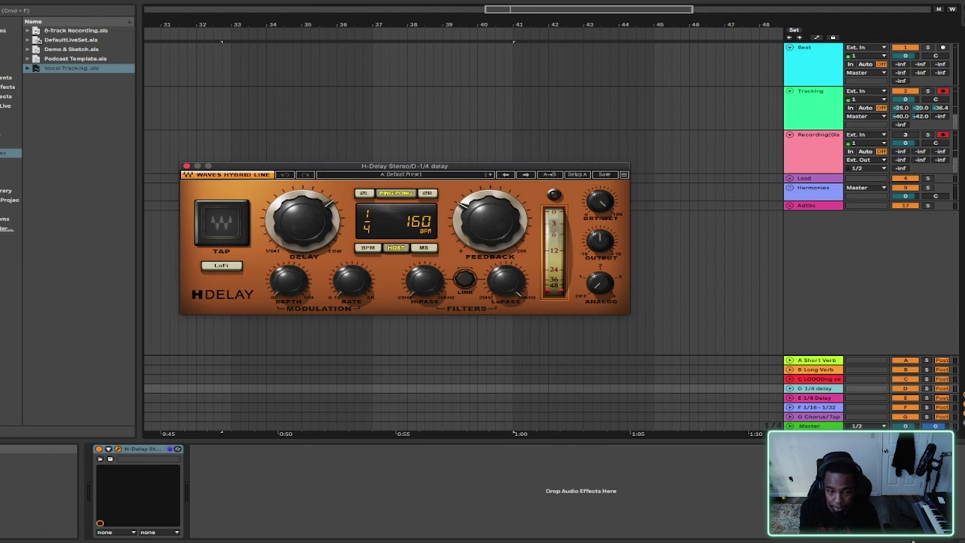
pyautogui.click(813, 409)
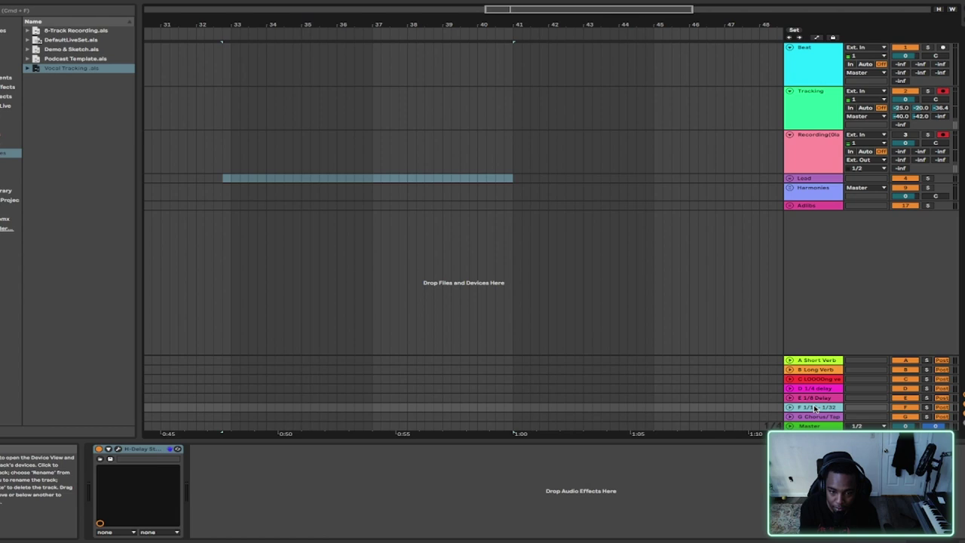
pyautogui.click(814, 398)
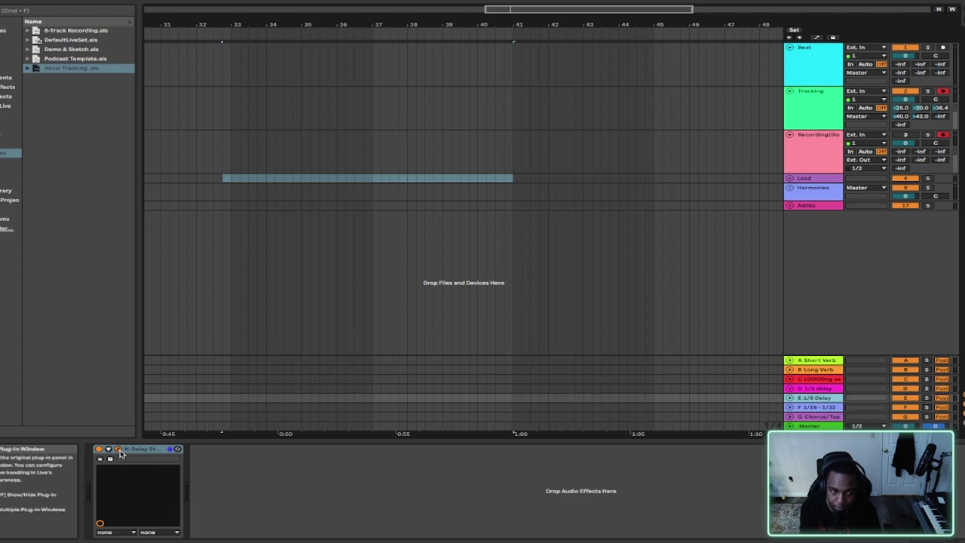
pyautogui.press('super+alt+p')
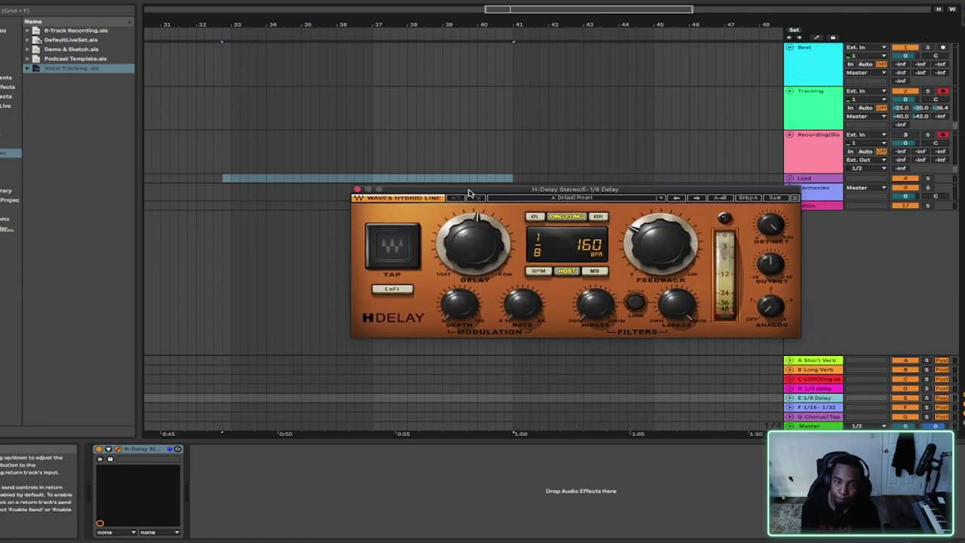
pyautogui.click(821, 388)
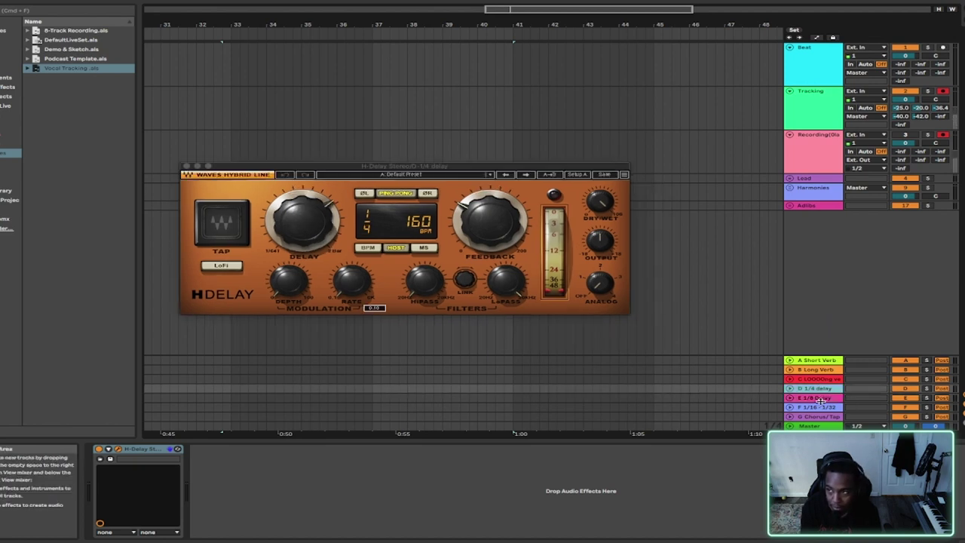
pyautogui.click(815, 409)
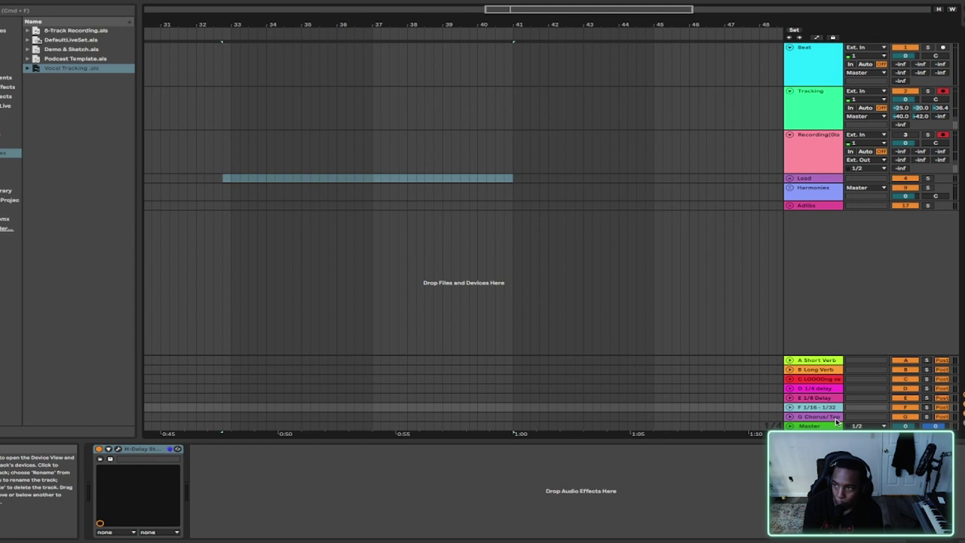
# Select the G Chorus/Tape return and check its Kaleidoscopes plug-in settings
pyautogui.click(835, 417)
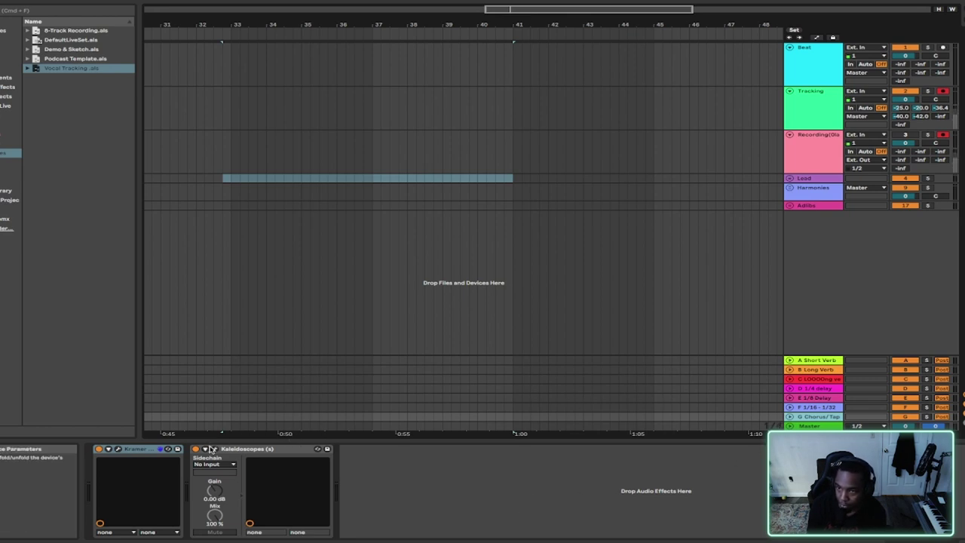
pyautogui.click(214, 450)
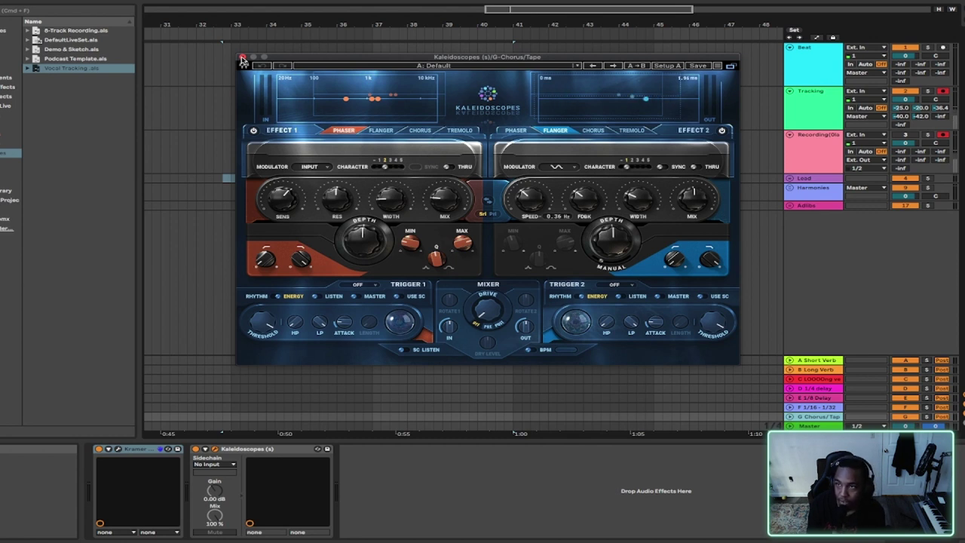
pyautogui.click(243, 58)
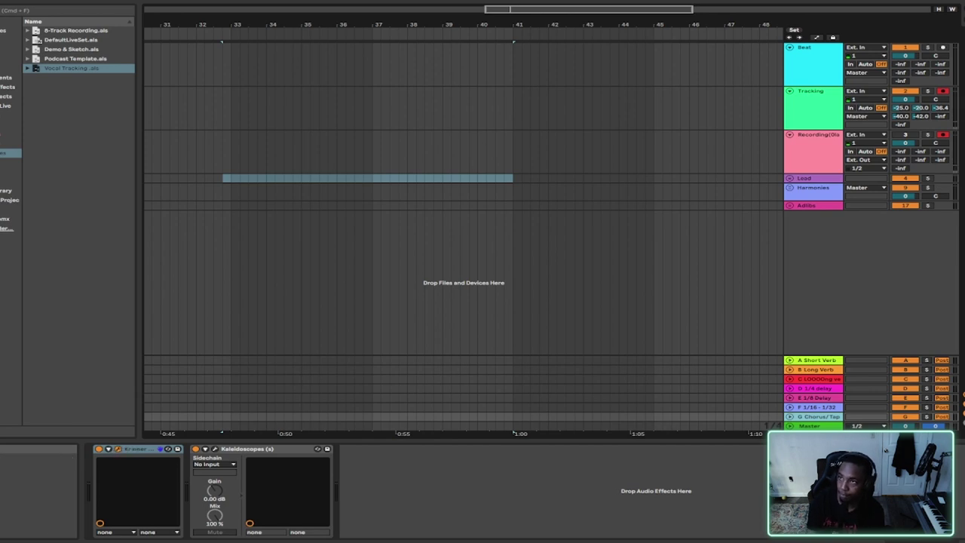
# Check the G Chorus/Tape return's Kramer Tape plug-in settings
pyautogui.click(167, 448)
pyautogui.moveTo(591, 80); pyautogui.dragTo(374, 90)
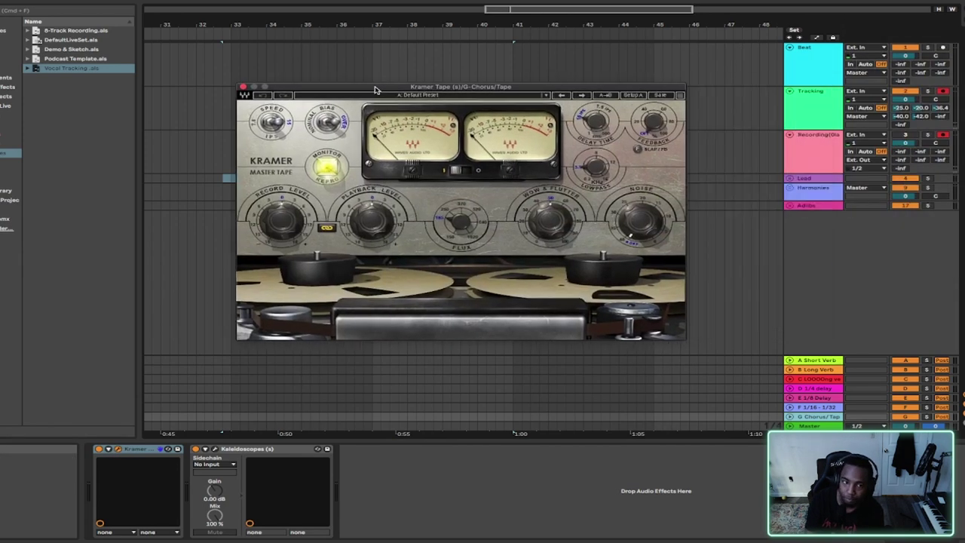
pyautogui.click(243, 88)
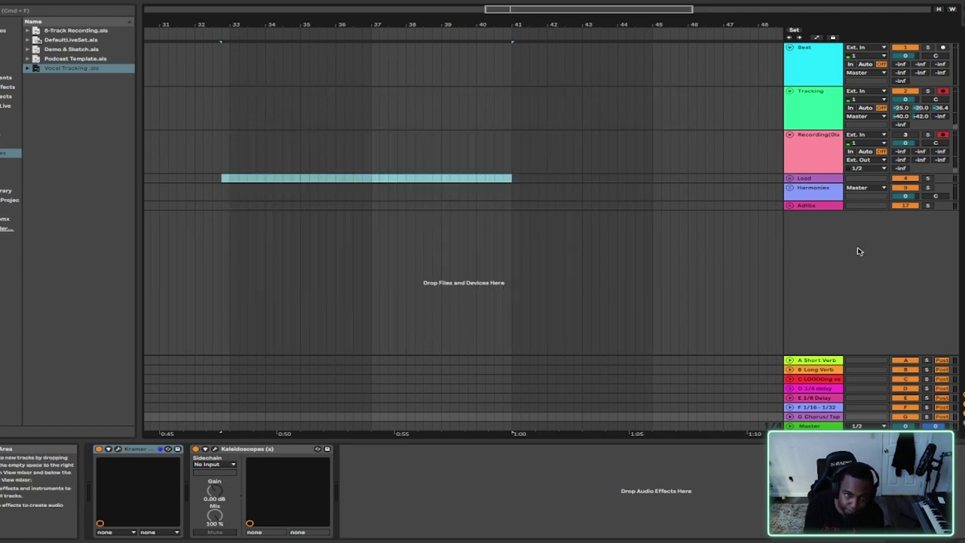